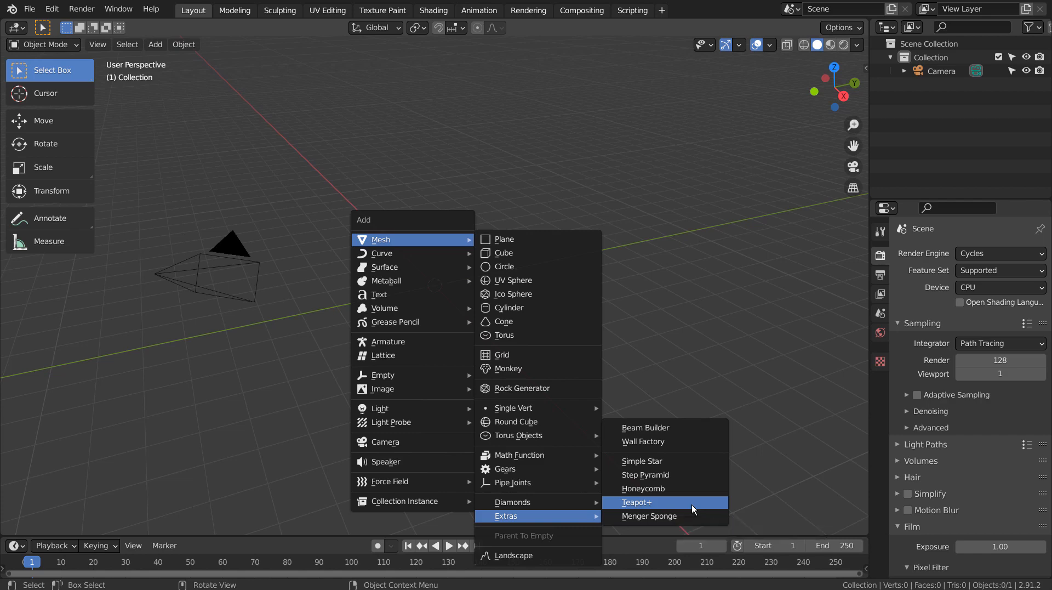
Add a Teapot+ mesh, give it a level 3 subdivision surface, and shade it smooth.
left_click(692, 504)
middle_click_drag(607, 300, 470, 304)
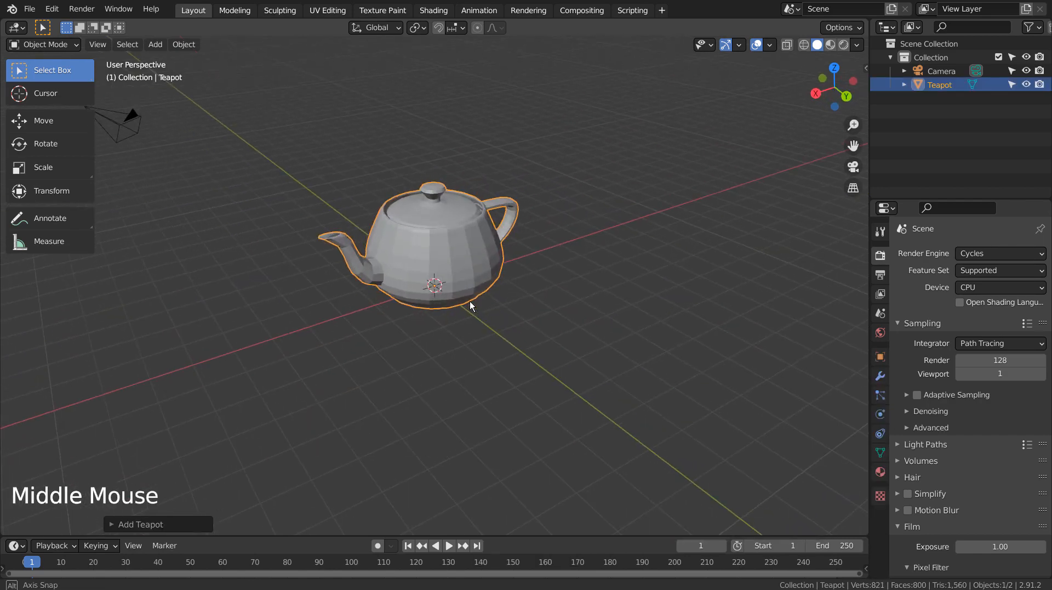
key("ctrl+3")
right_click(458, 237)
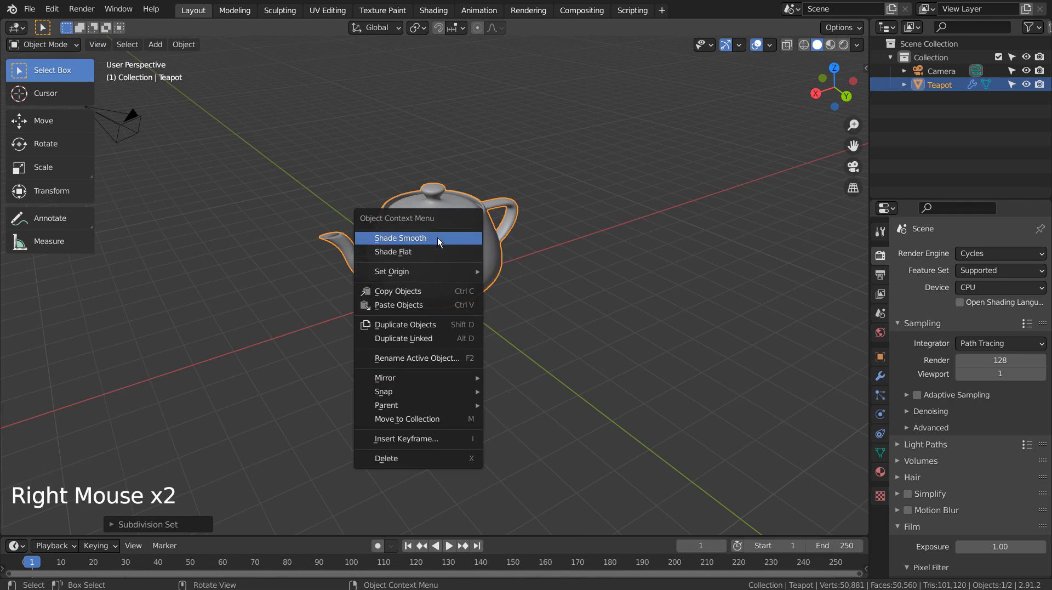
left_click(451, 237)
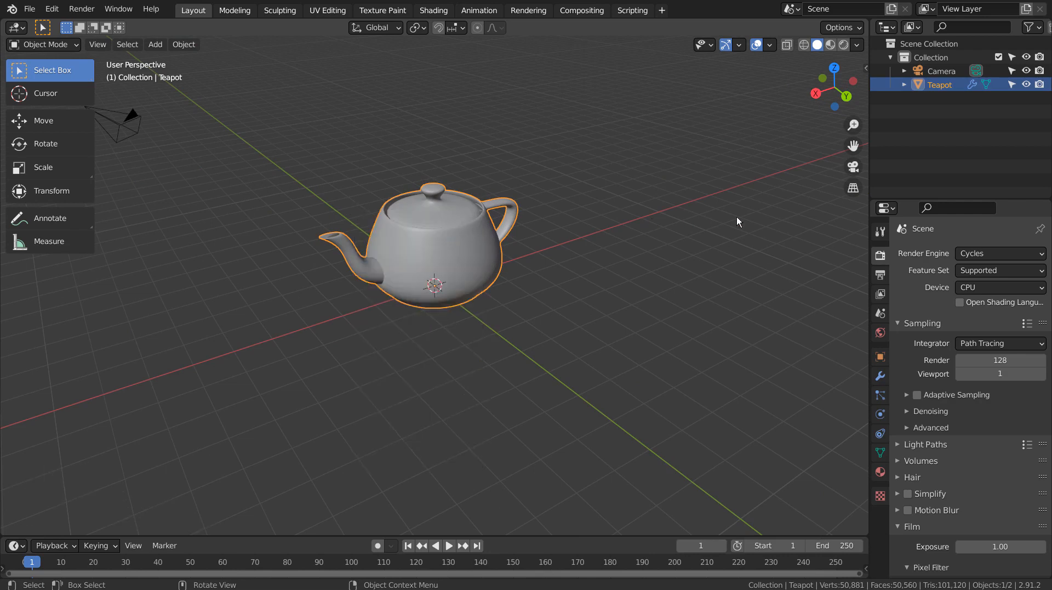
Create a new material for the teapot with roughness 0 and a pure white base color.
left_click(881, 471)
left_click(959, 298)
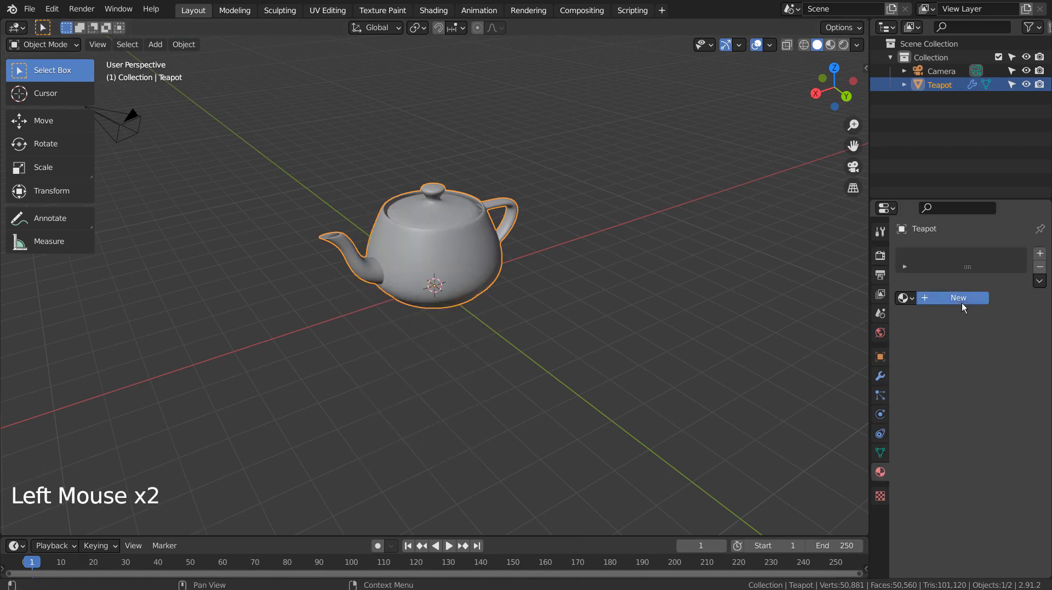
scroll(968, 492, "down", 4)
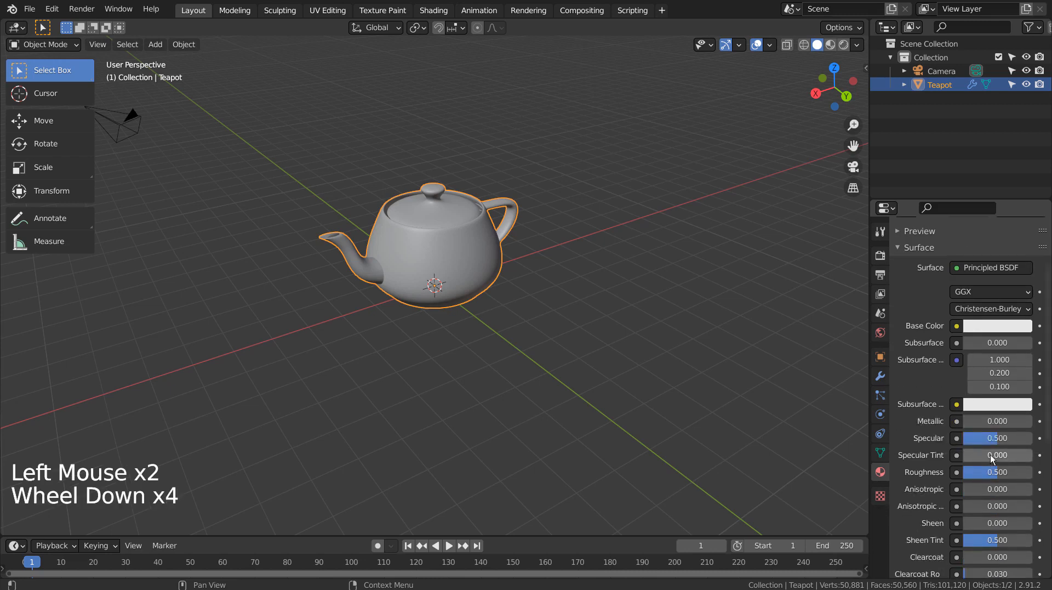
left_click_drag(996, 472, 960, 472)
scroll(1004, 422, "up", 3)
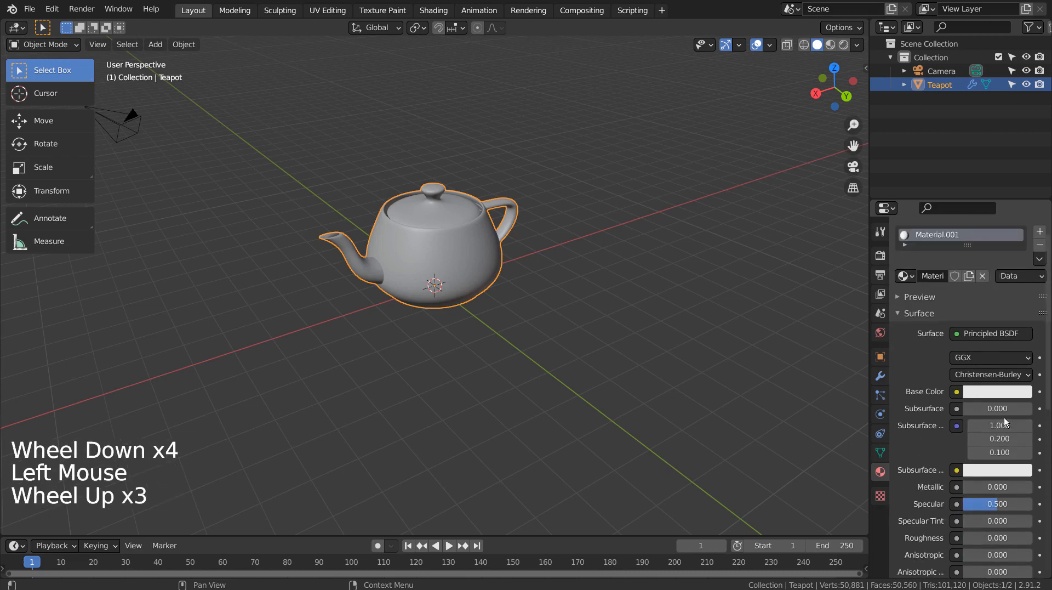
left_click(1002, 391)
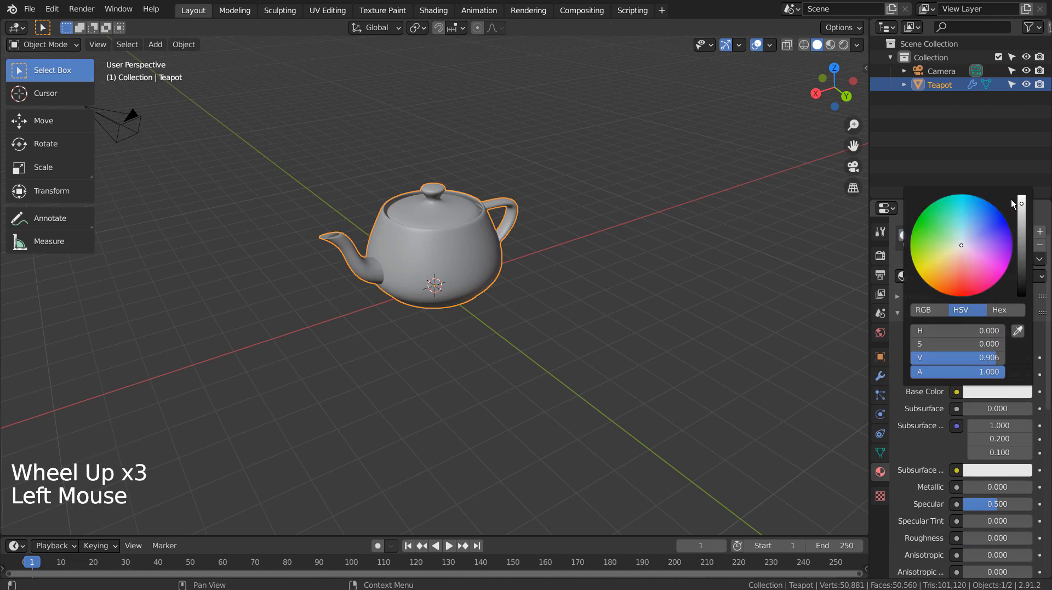
left_click(1021, 202)
left_click(800, 77)
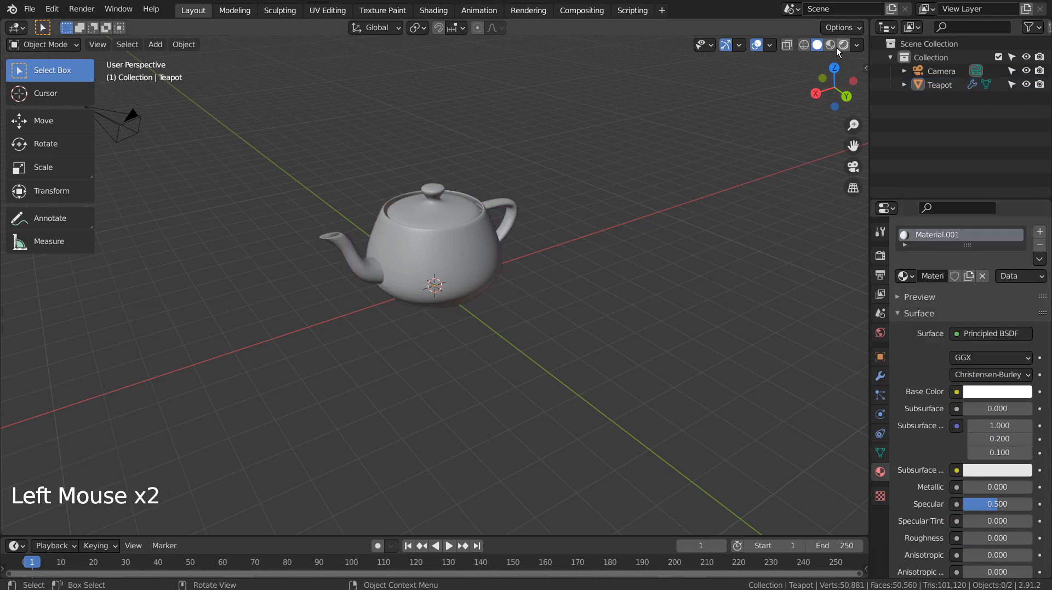
Inspect the teapot's glossy white material in Material Preview shading.
left_click(830, 45)
scroll(542, 198, "up", 4)
middle_click_drag(512, 240, 584, 408)
scroll(466, 241, "down", 3)
Apply the Quick Smoke effect to the teapot.
left_click(452, 351)
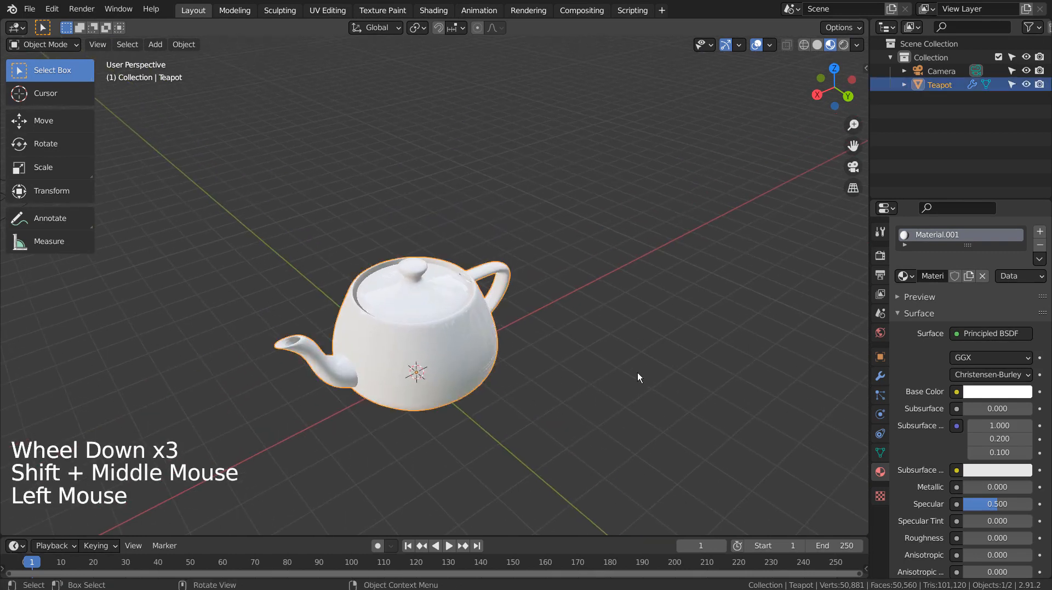
key("F3")
type("q")
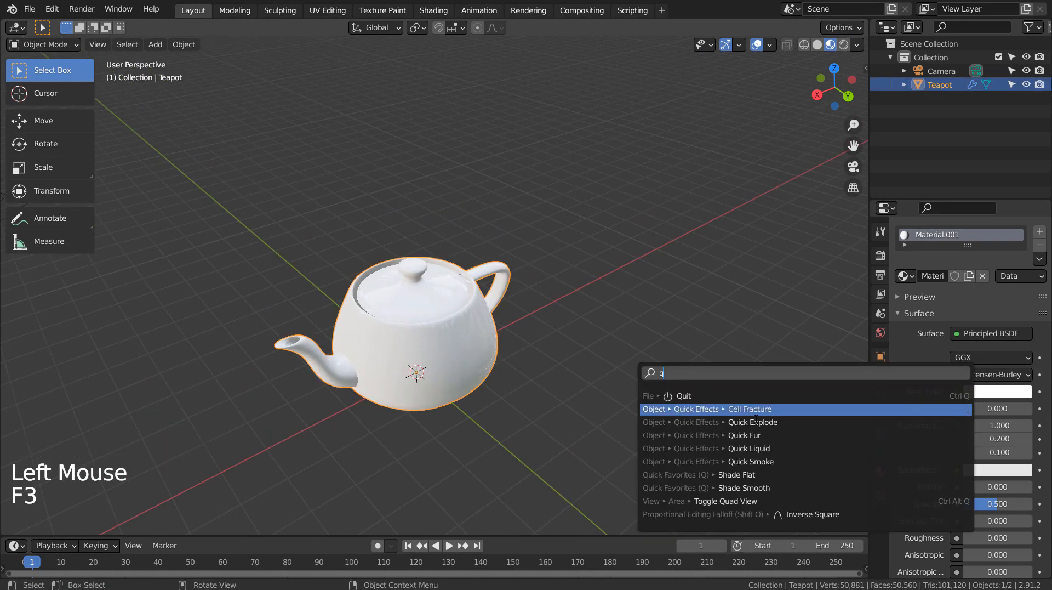
left_click(814, 460)
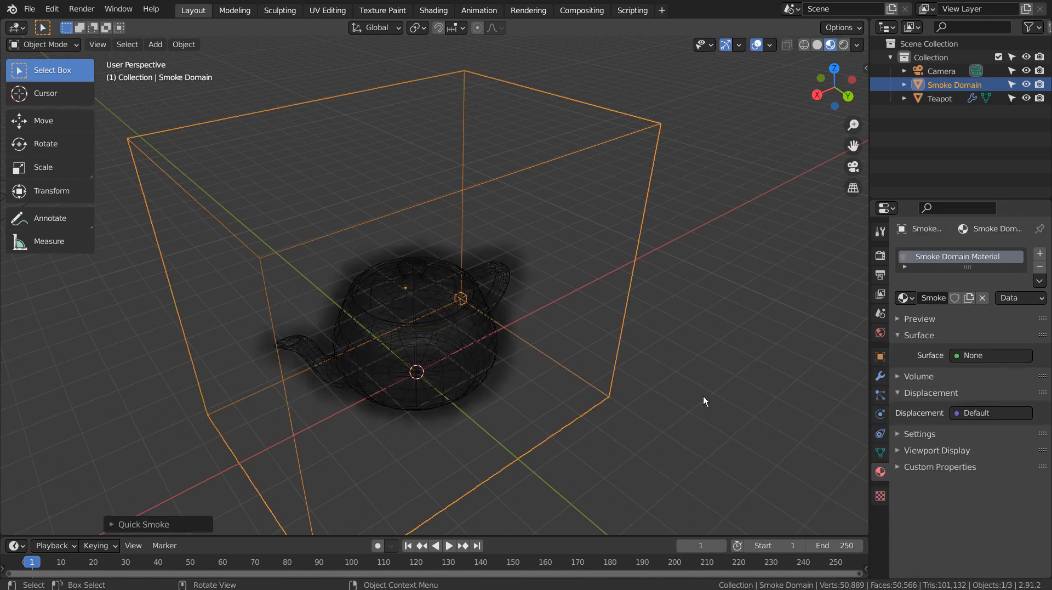
Set the teapot's fluid flow type to Fire.
middle_click_drag(703, 396, 684, 362)
left_click(459, 302)
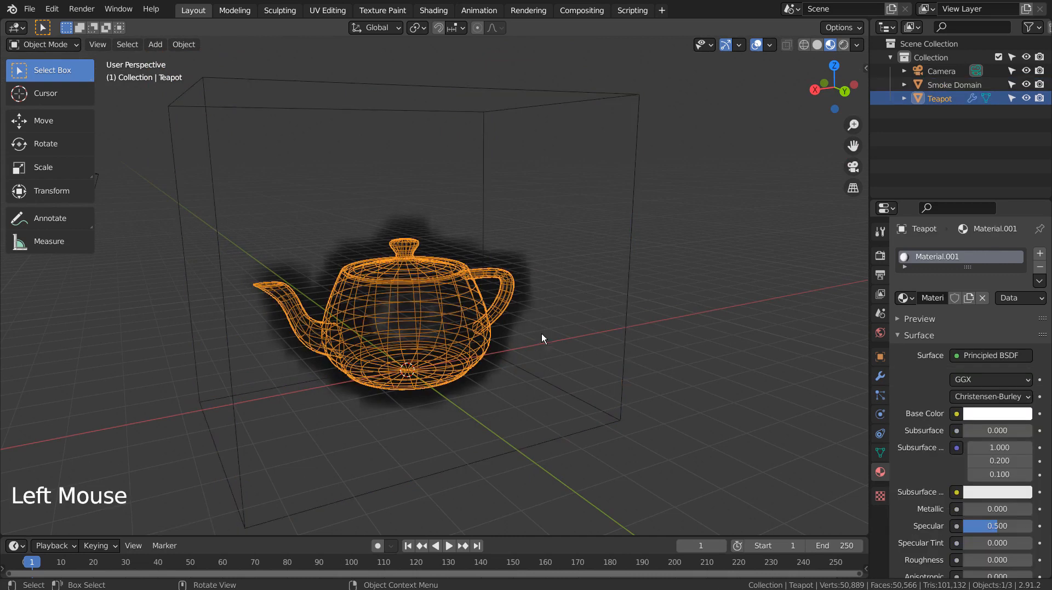
left_click(880, 415)
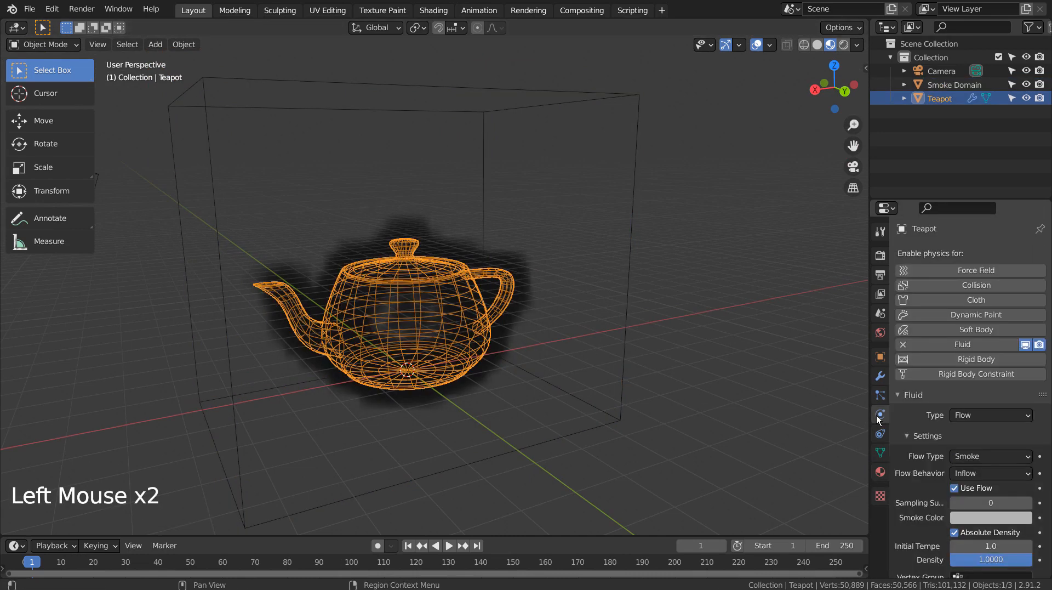
left_click(1008, 458)
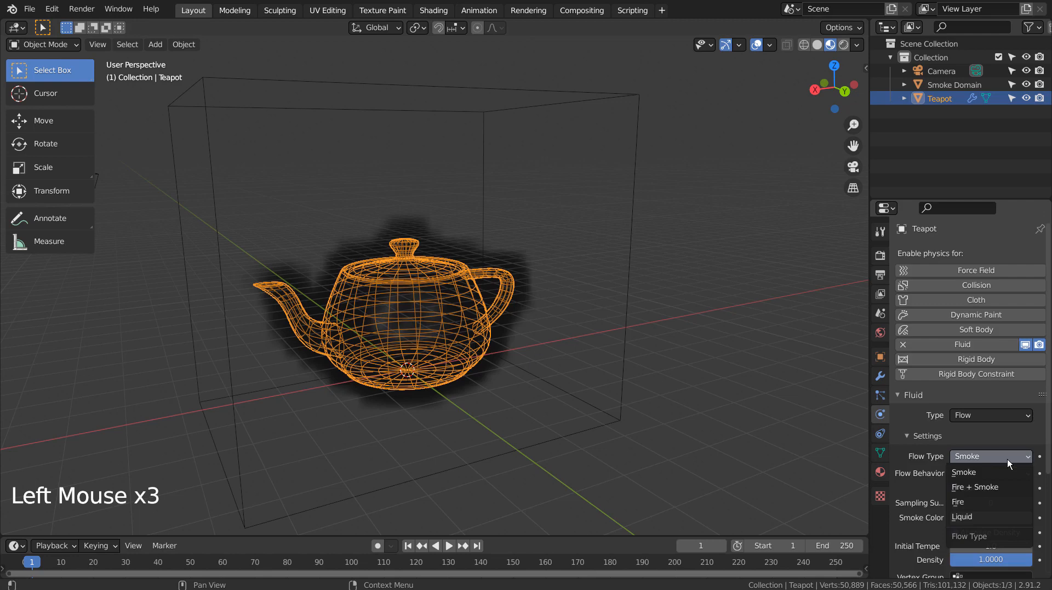
left_click(993, 500)
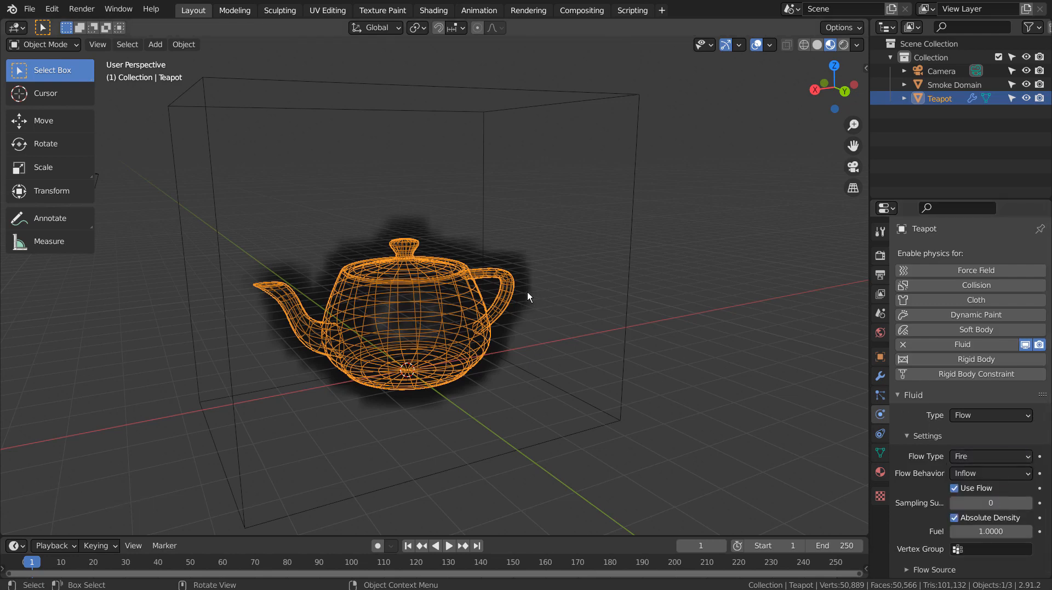
Review the smoke domain's gas and cache settings and briefly play the simulation in Material Preview shading.
left_click(638, 253)
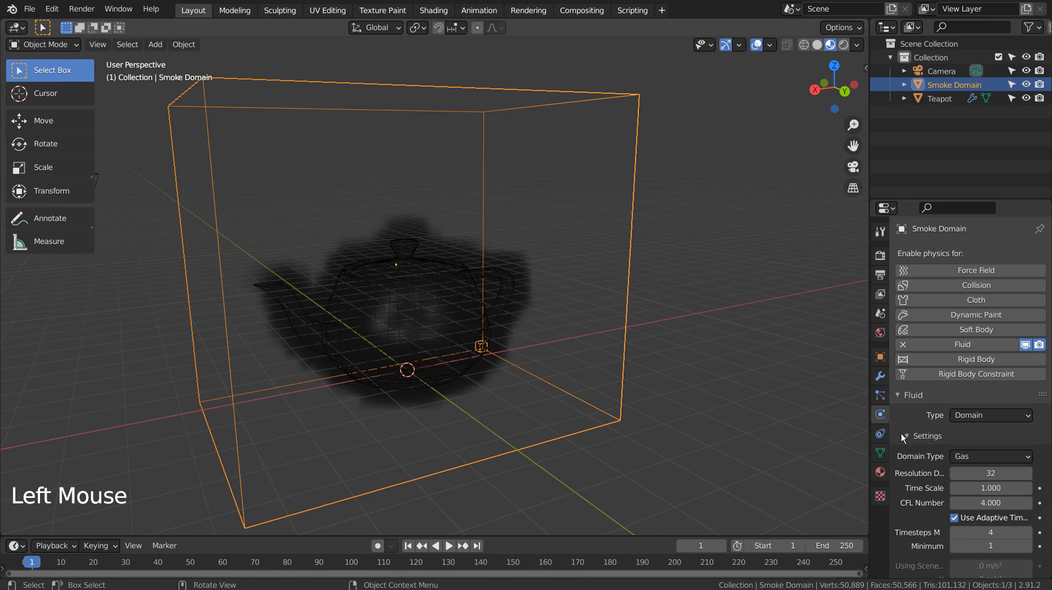
scroll(904, 437, "down", 15)
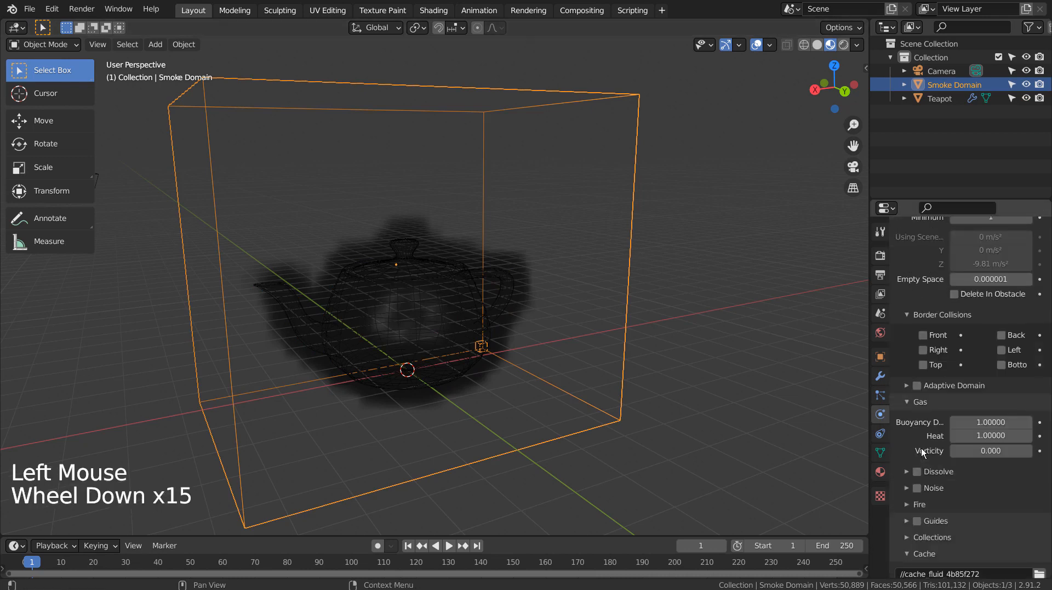
scroll(923, 452, "down", 4)
scroll(923, 452, "down", 4)
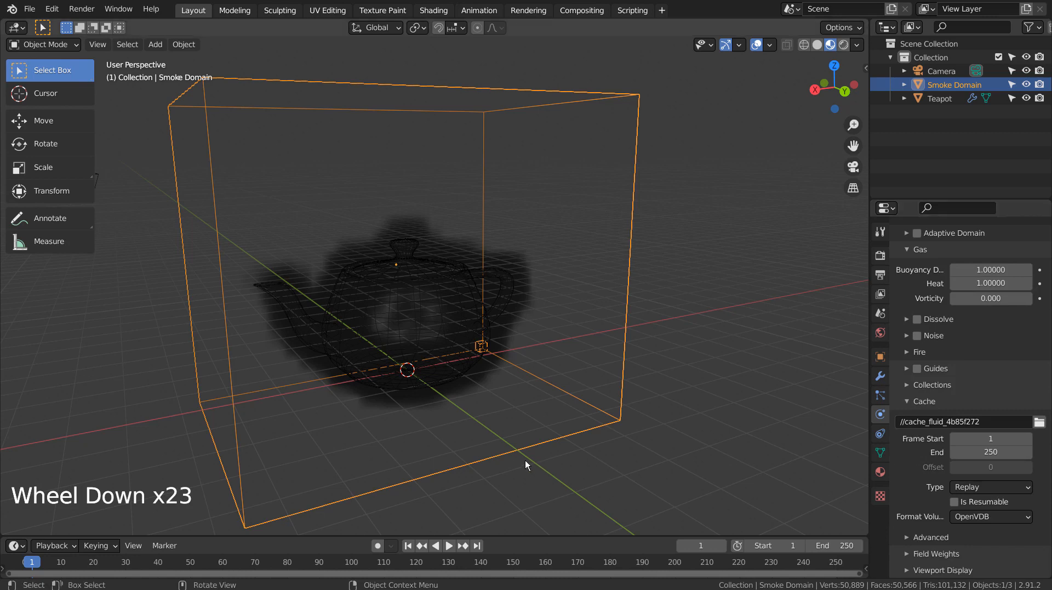
left_click(451, 545)
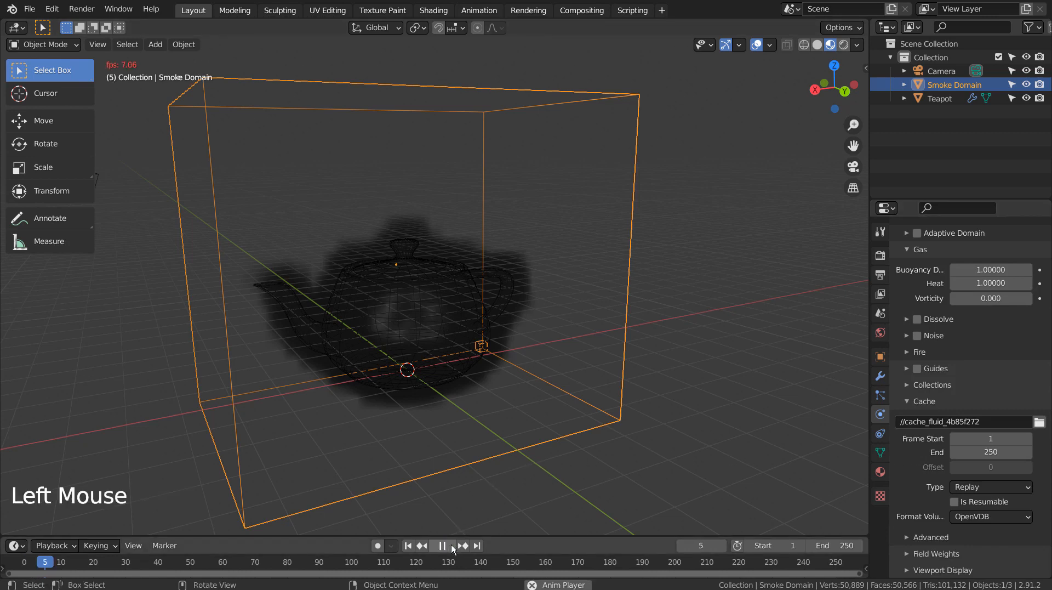
left_click(451, 544)
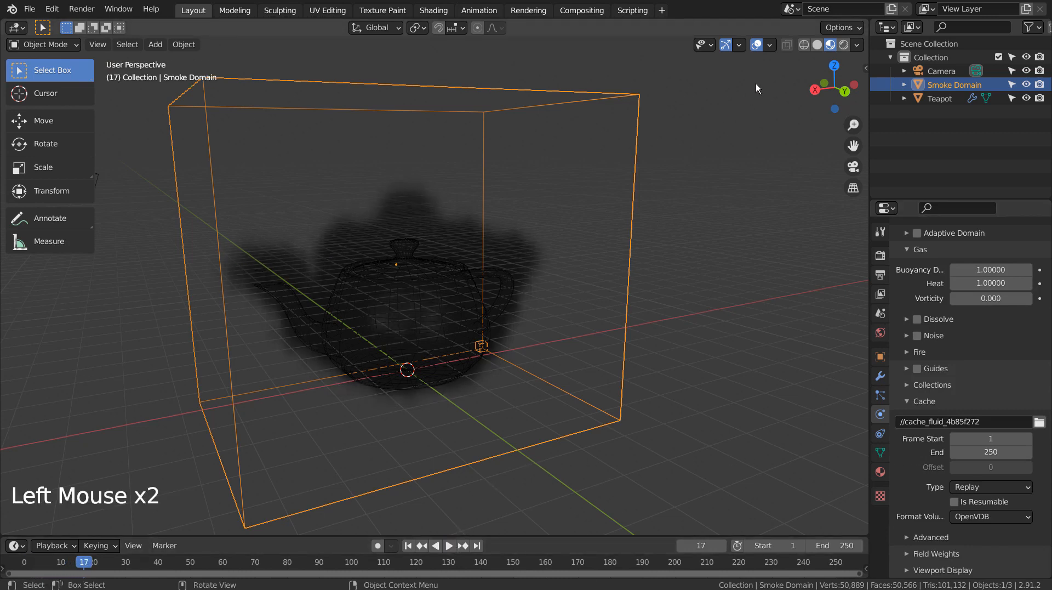
Play the fire simulation from the first frame in Wireframe shading and examine the flames from several angles.
left_click(803, 45)
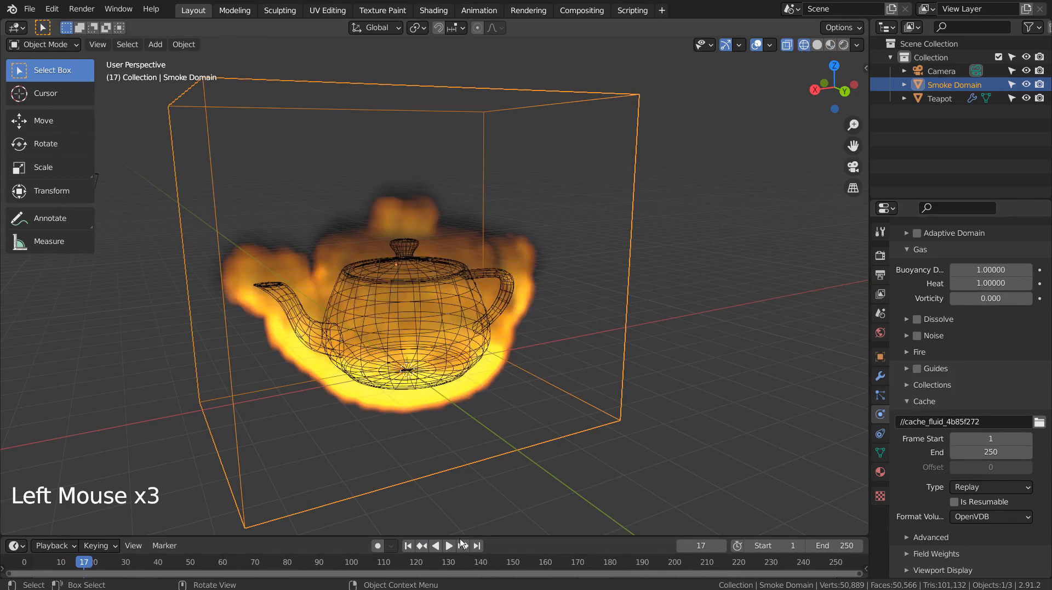
left_click(407, 544)
left_click(449, 545)
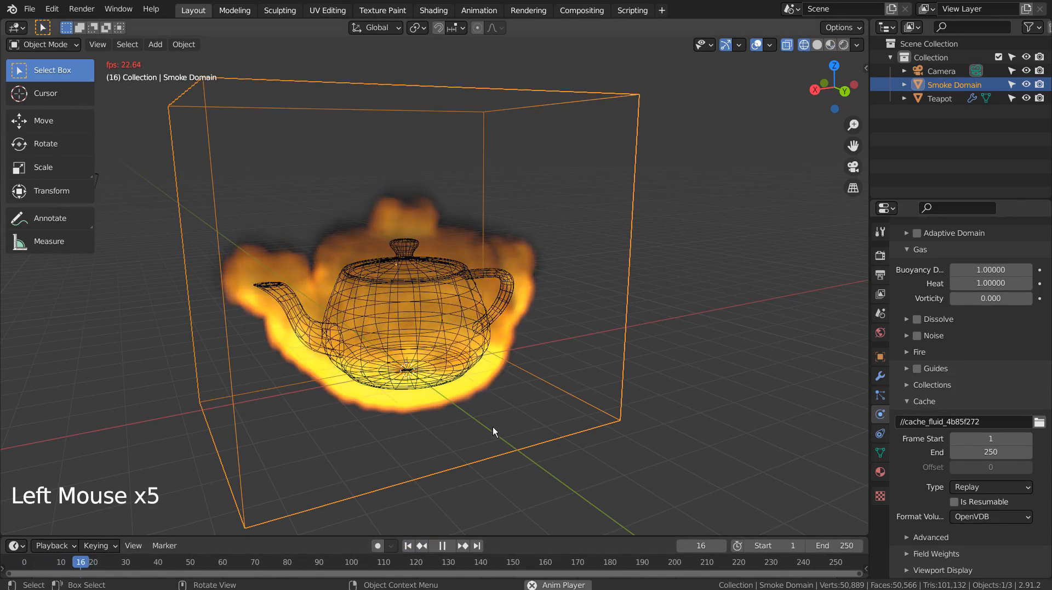
middle_click_drag(492, 427, 542, 429)
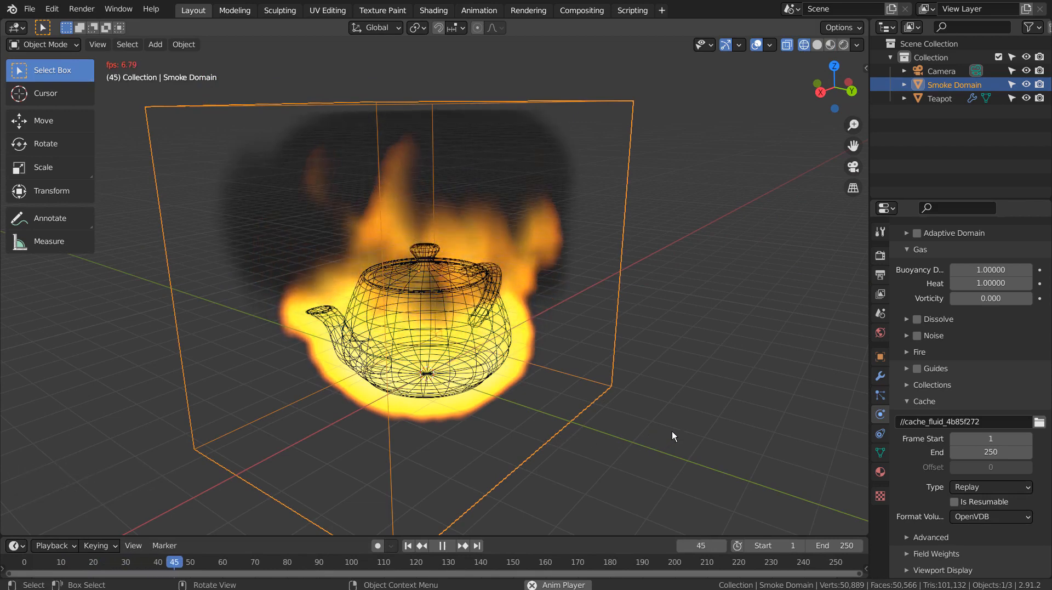
middle_click_drag(655, 436, 627, 435)
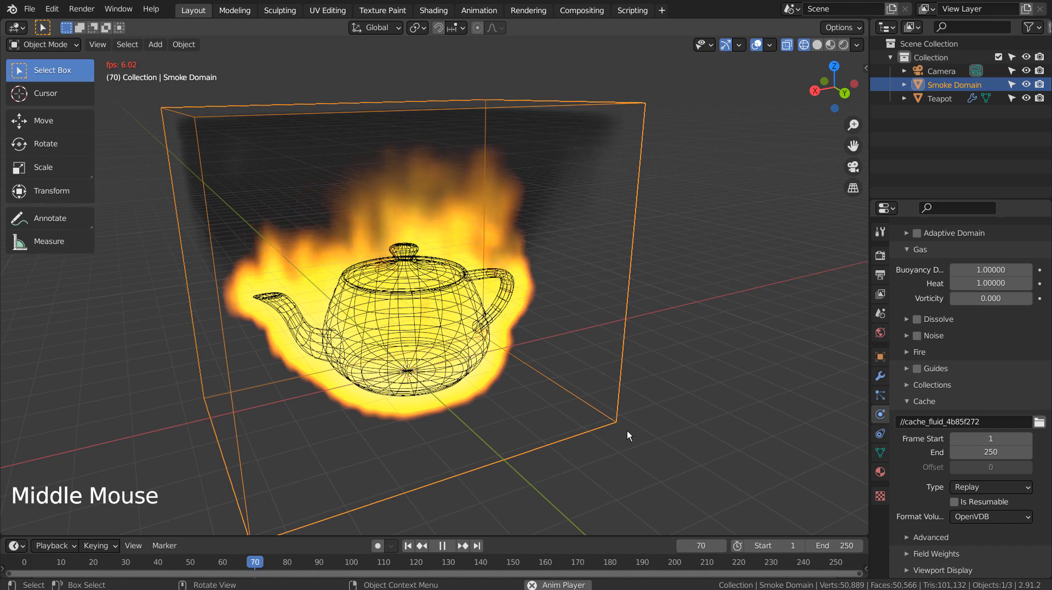
middle_click_drag(627, 434, 577, 456)
left_click(443, 545)
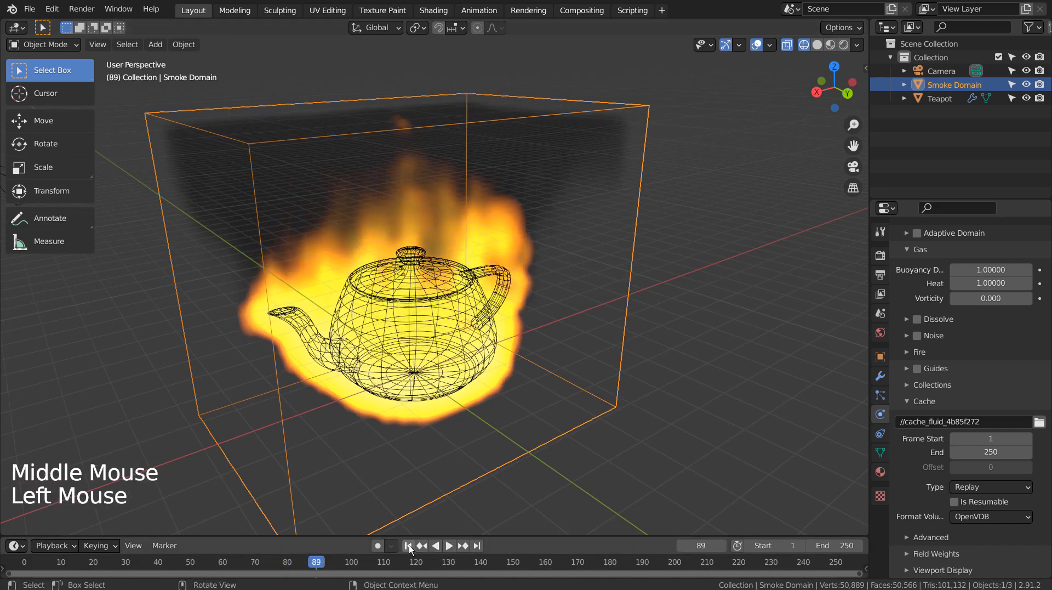
Replay the simulation from the first frame in Material Preview shading, stopping once the smoke fills the domain's upper part.
left_click(409, 544)
left_click(830, 46)
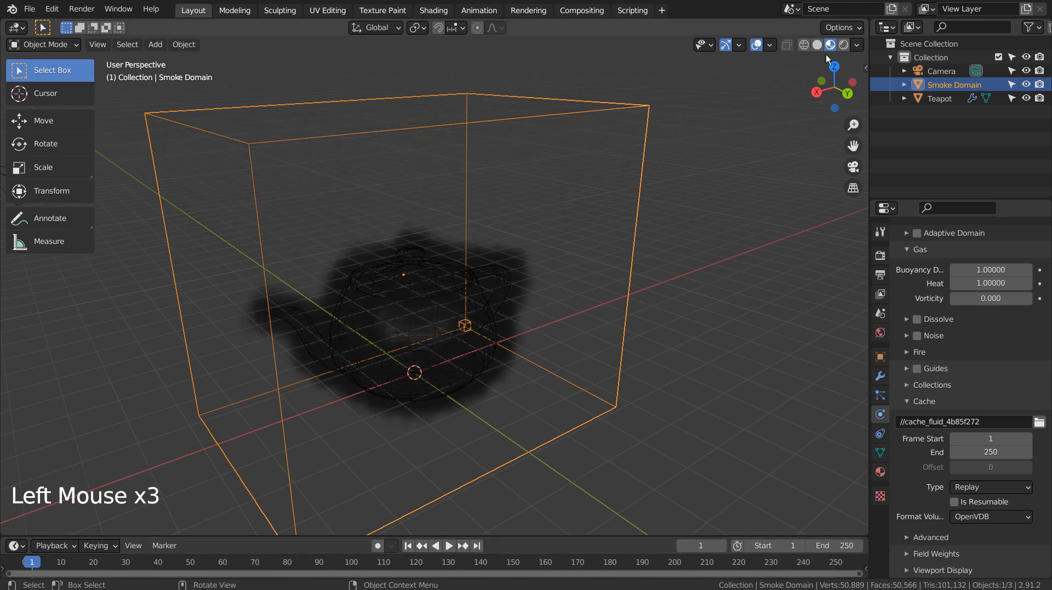
left_click(448, 546)
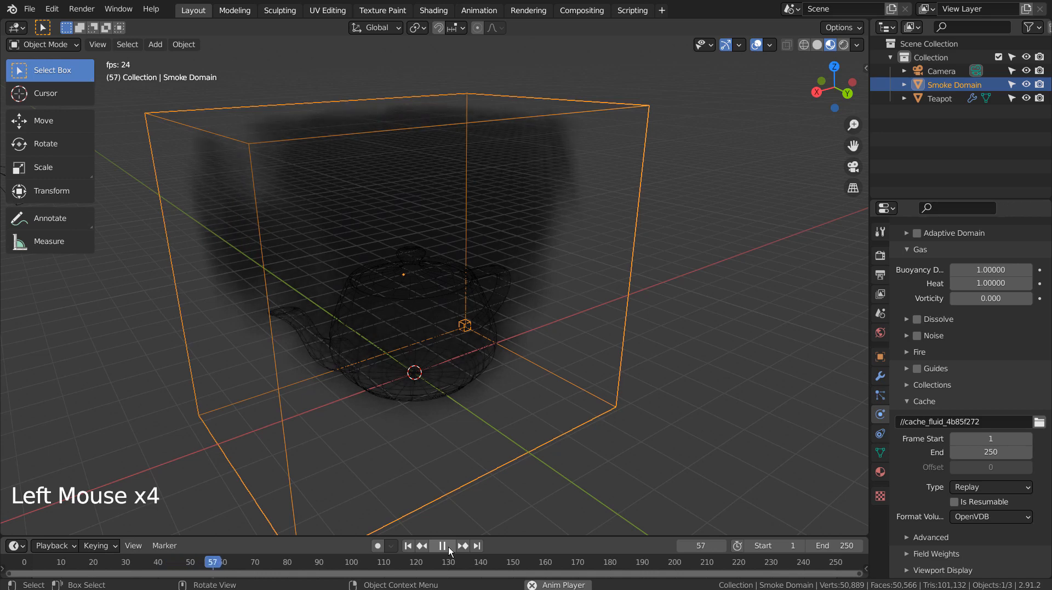
left_click(448, 546)
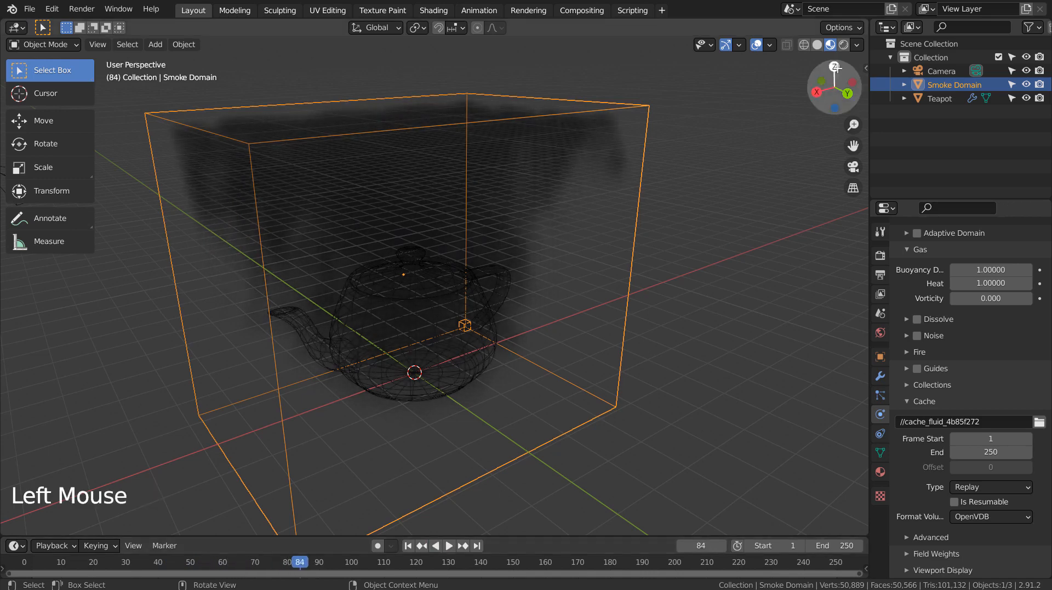
Play the simulation from the first frame in Rendered shading, then return to frame 1.
left_click(844, 45)
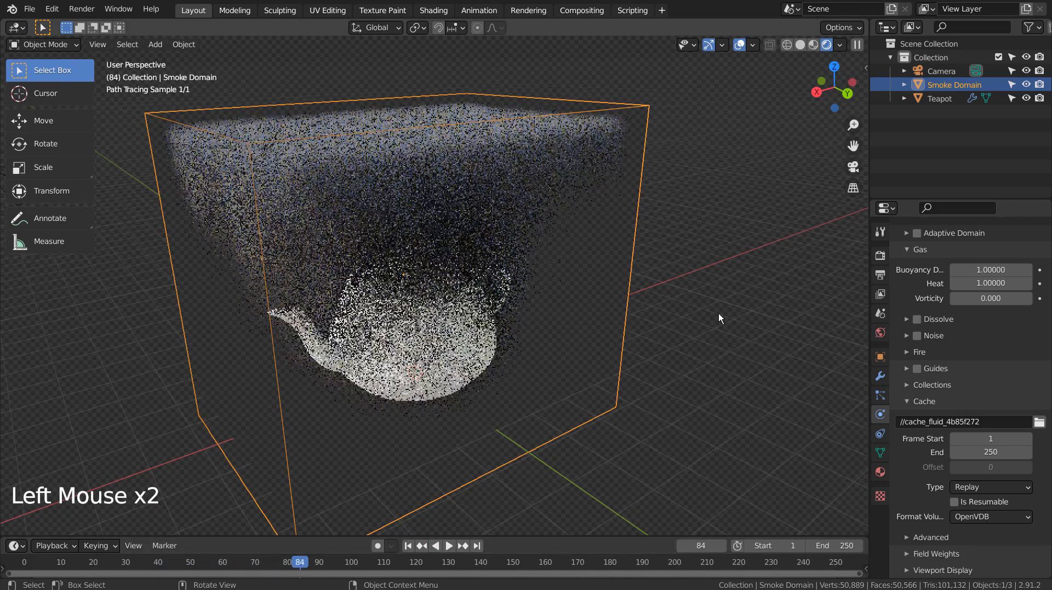
left_click(407, 546)
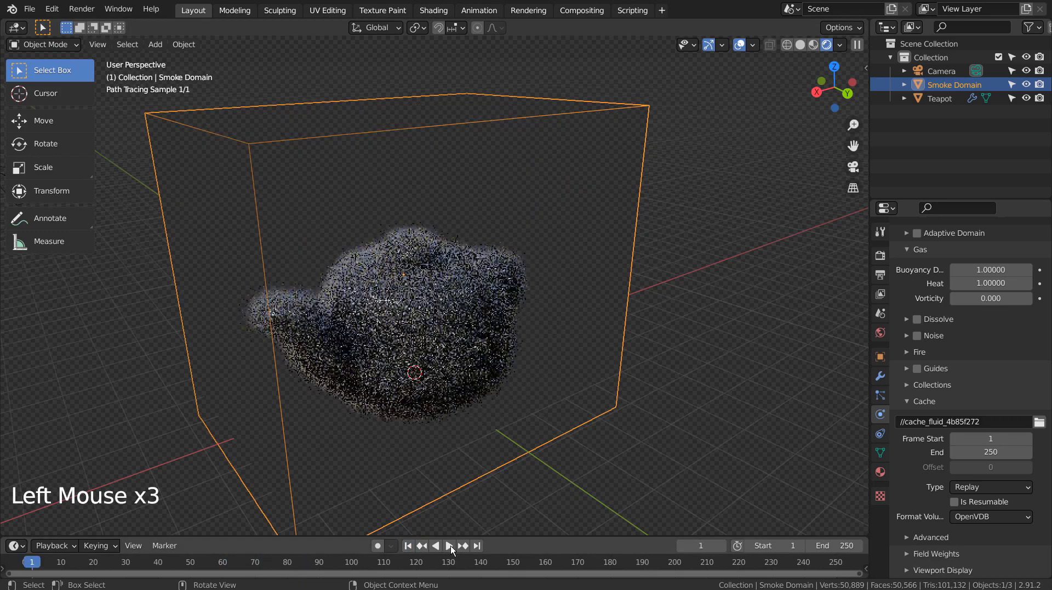
left_click(448, 546)
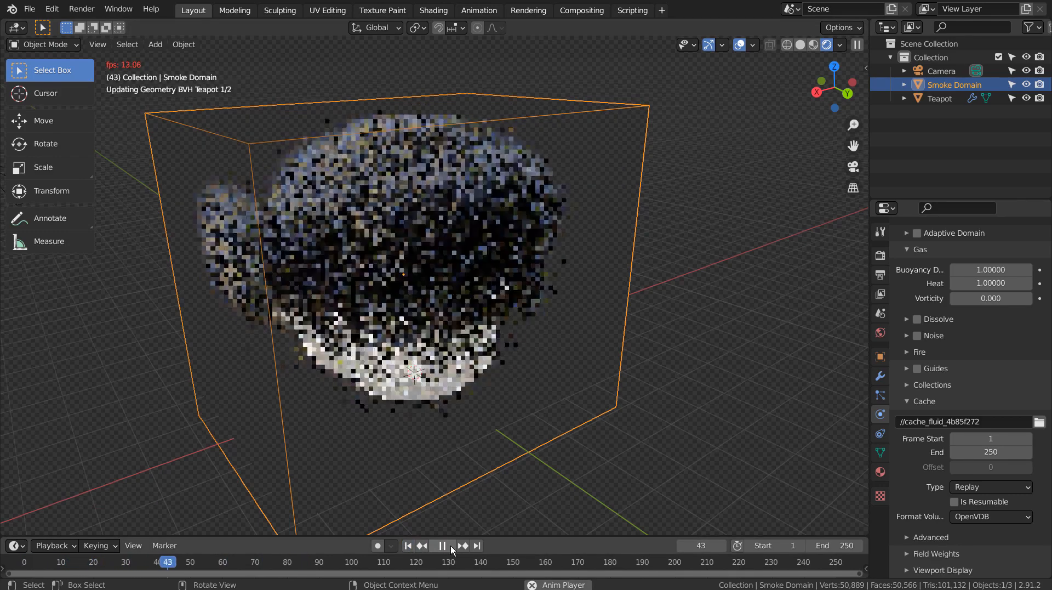
left_click(442, 545)
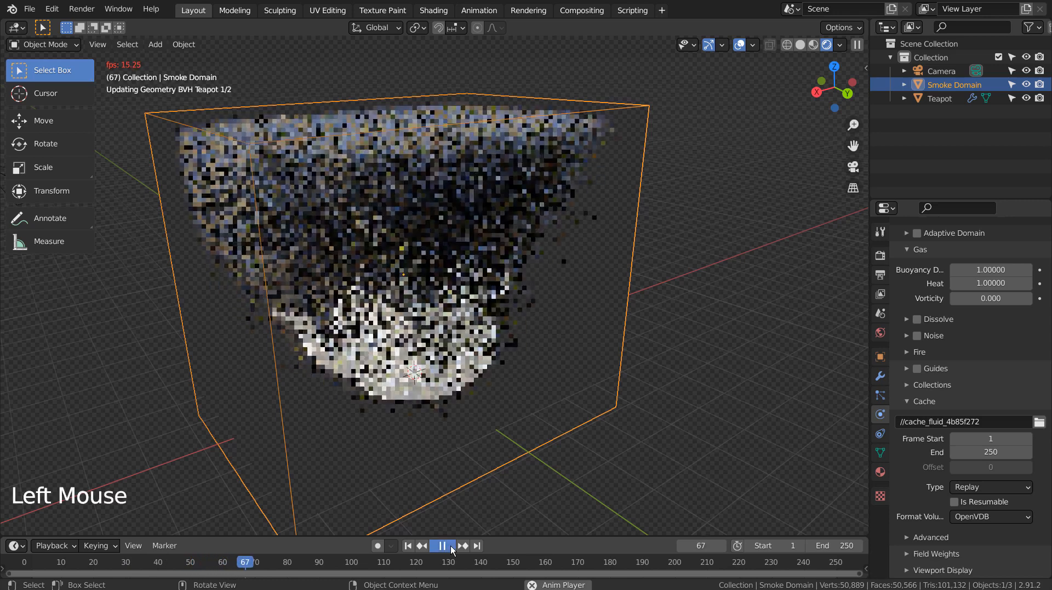
left_click(411, 546)
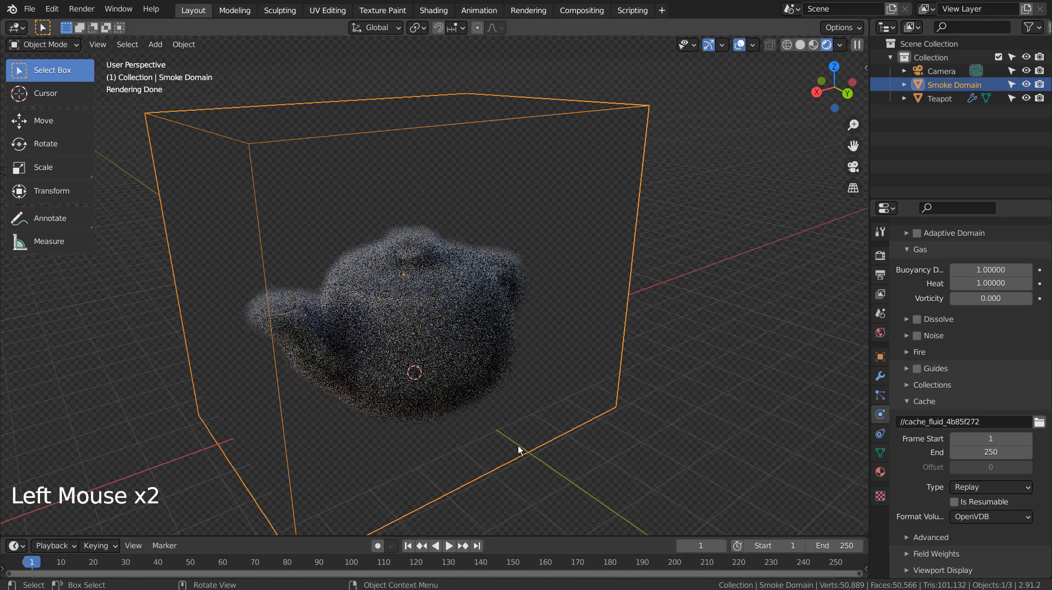
Open the smoke domain's material nodes in the Shading workspace and maximize the shader editor.
left_click(433, 10)
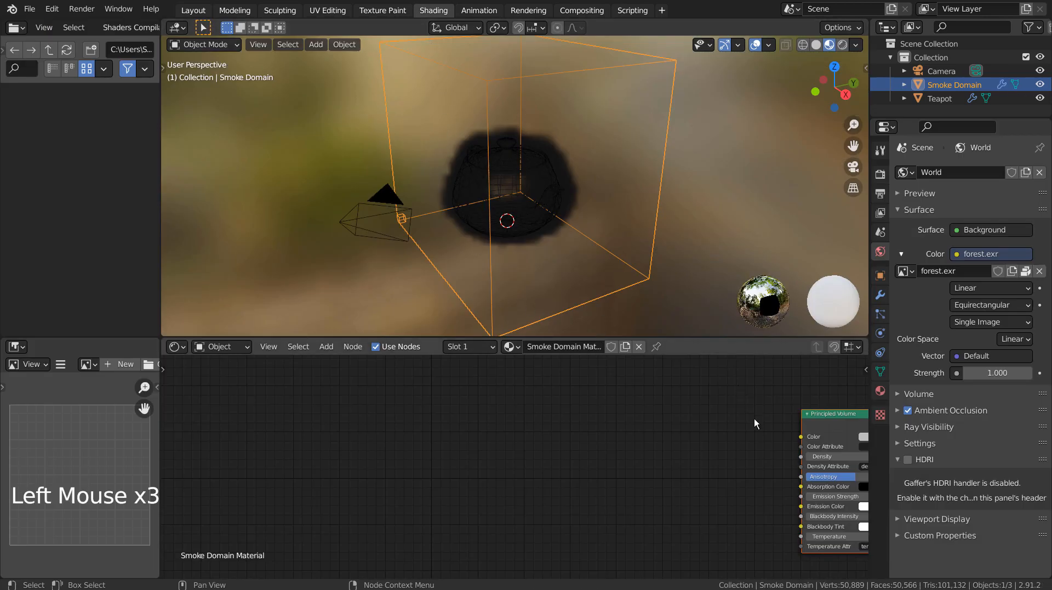
middle_click_drag(753, 418, 346, 404)
key("ctrl+space")
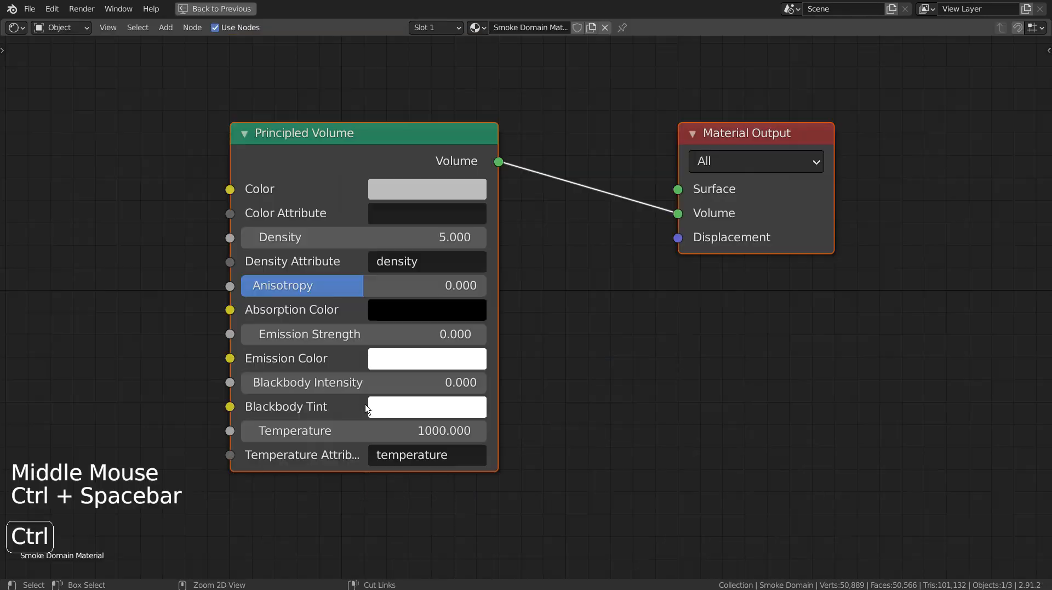
Set the Principled Volume node's Density to 0.1 and its Blackbody Intensity to 1.
scroll(533, 266, "up", 2)
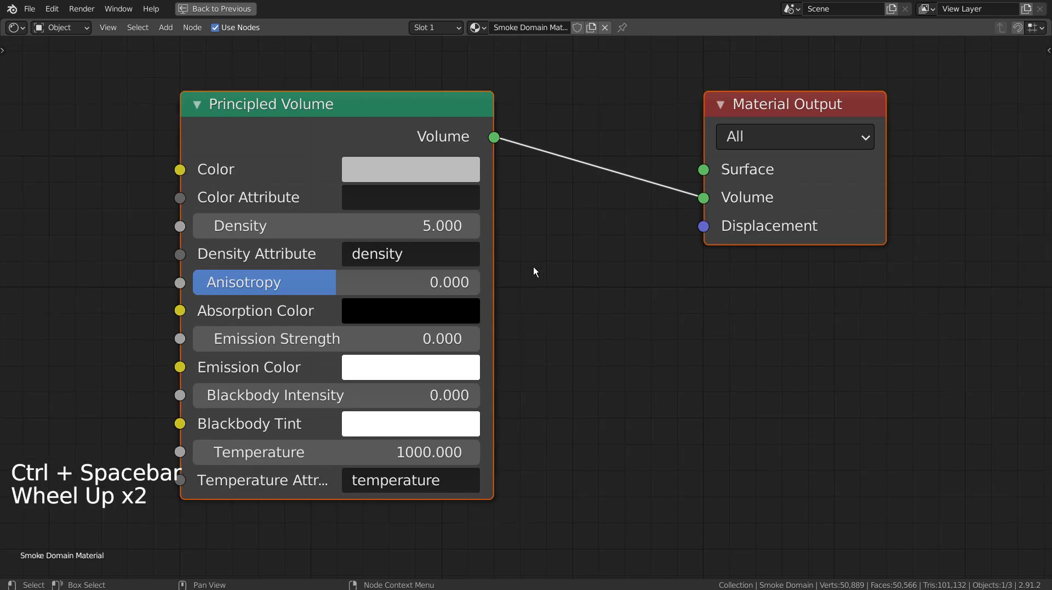
left_click(438, 225)
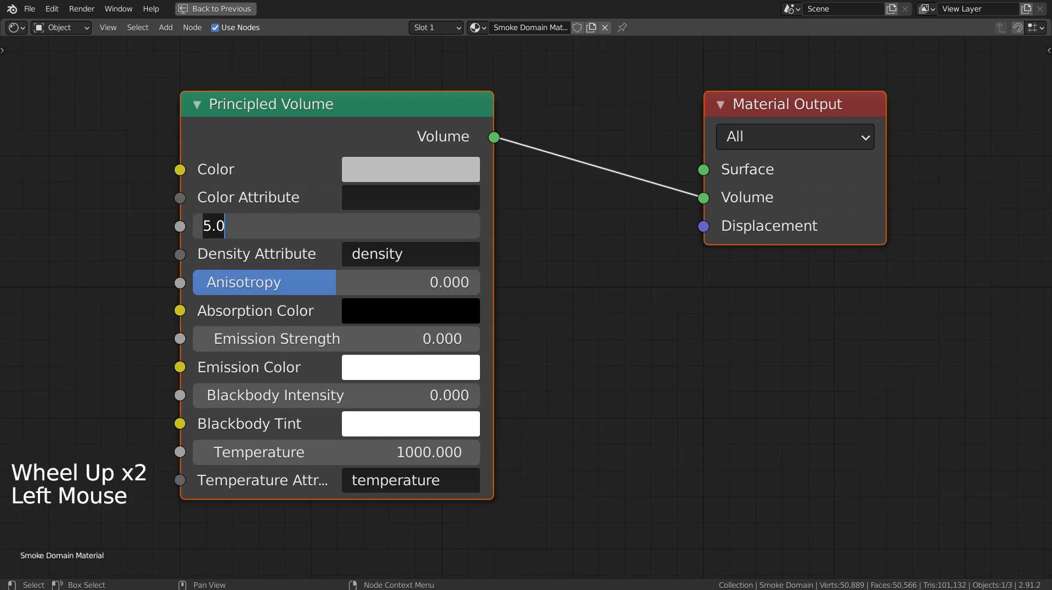
type(".1")
key("Return")
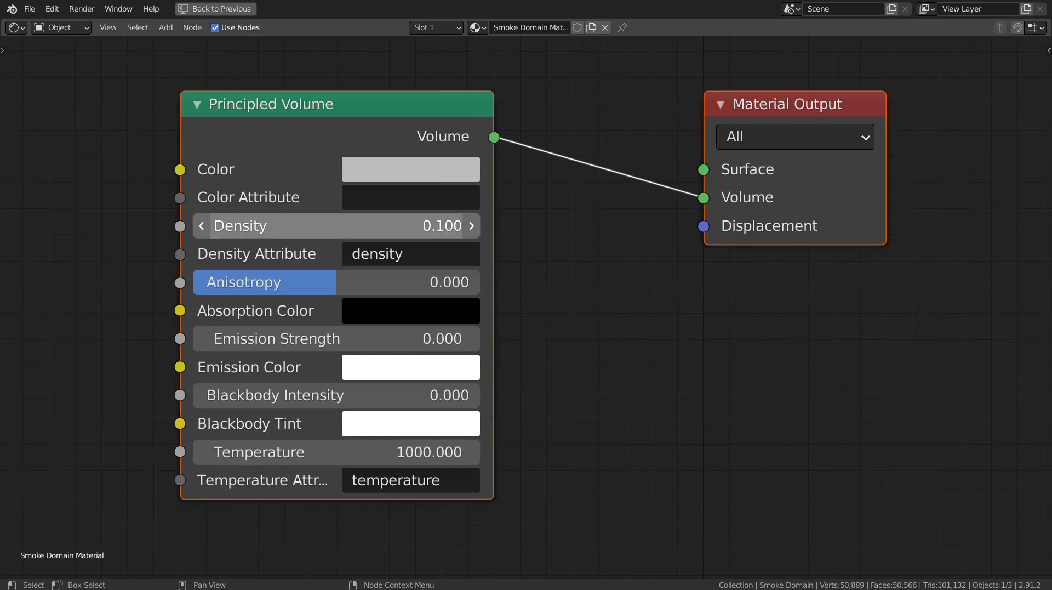
left_click(351, 396)
type("1")
key("Return")
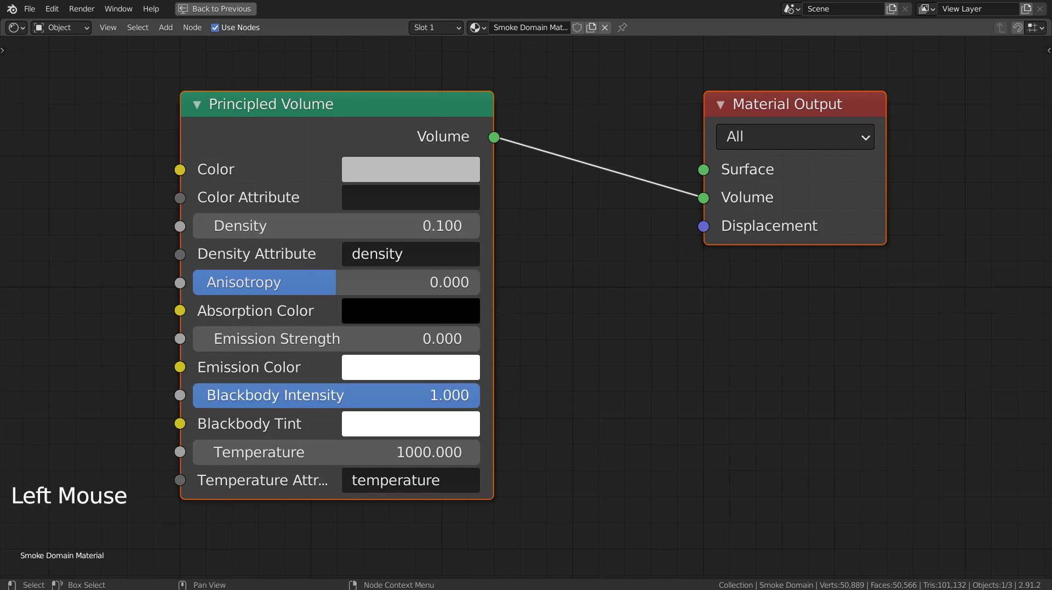
Return to the Layout workspace and play the rendered fire simulation from the first frame, stopping at frame 93.
key("ctrl")
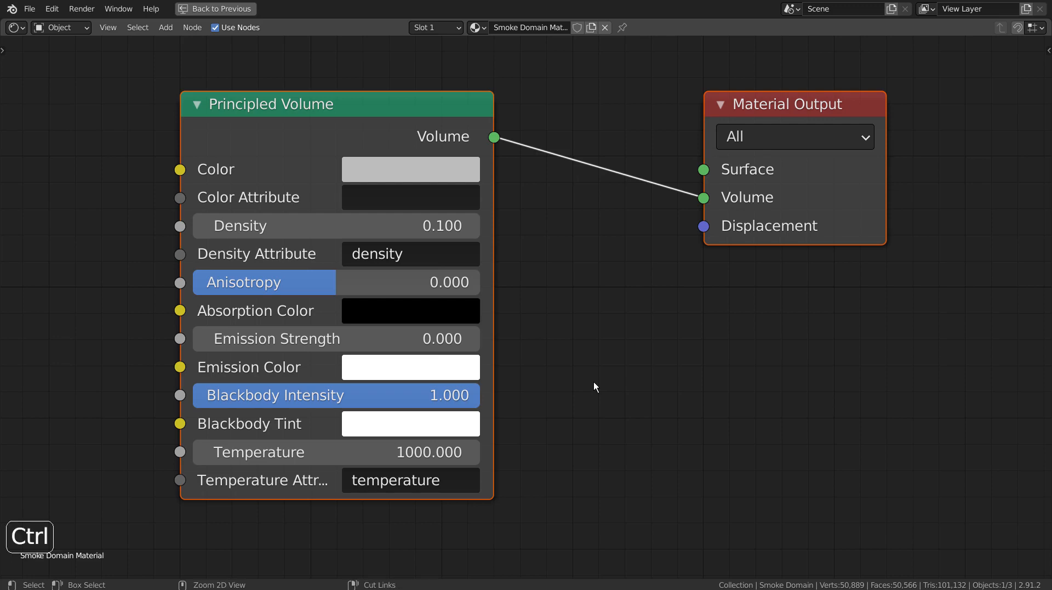
key("ctrl+space")
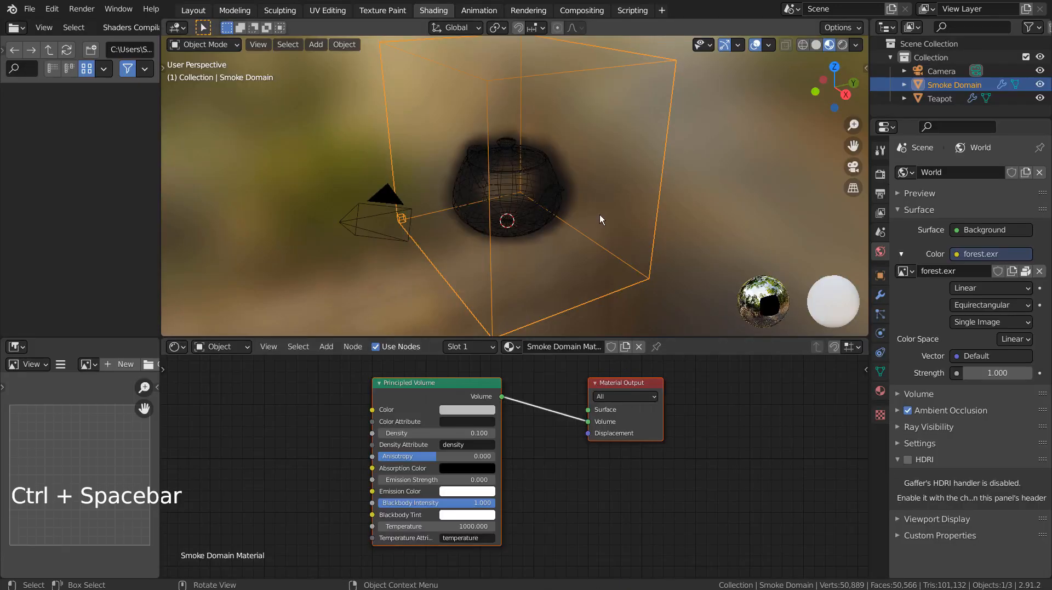
left_click(193, 10)
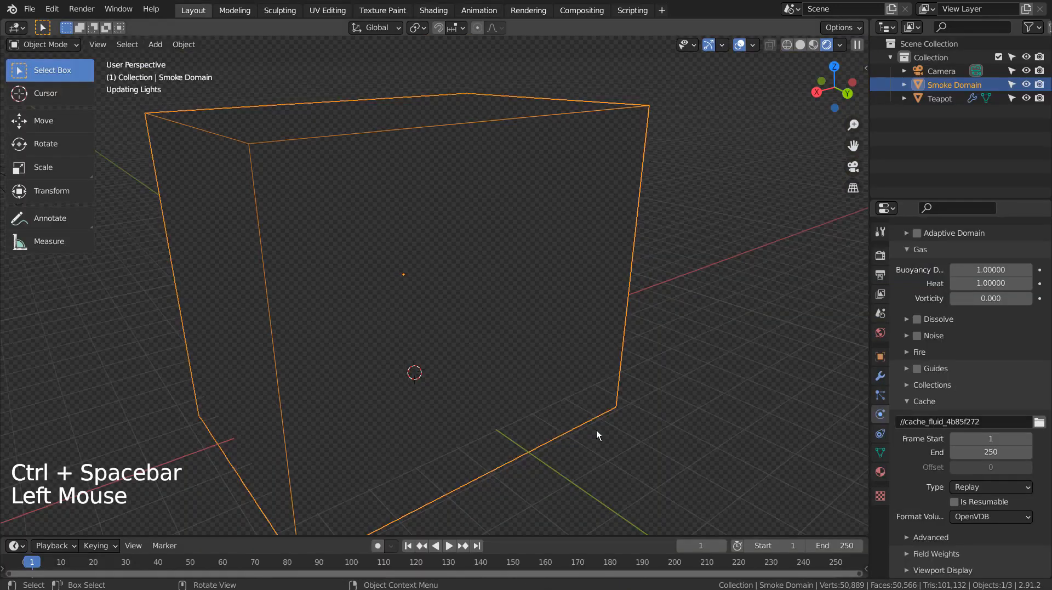
left_click(410, 545)
left_click(453, 545)
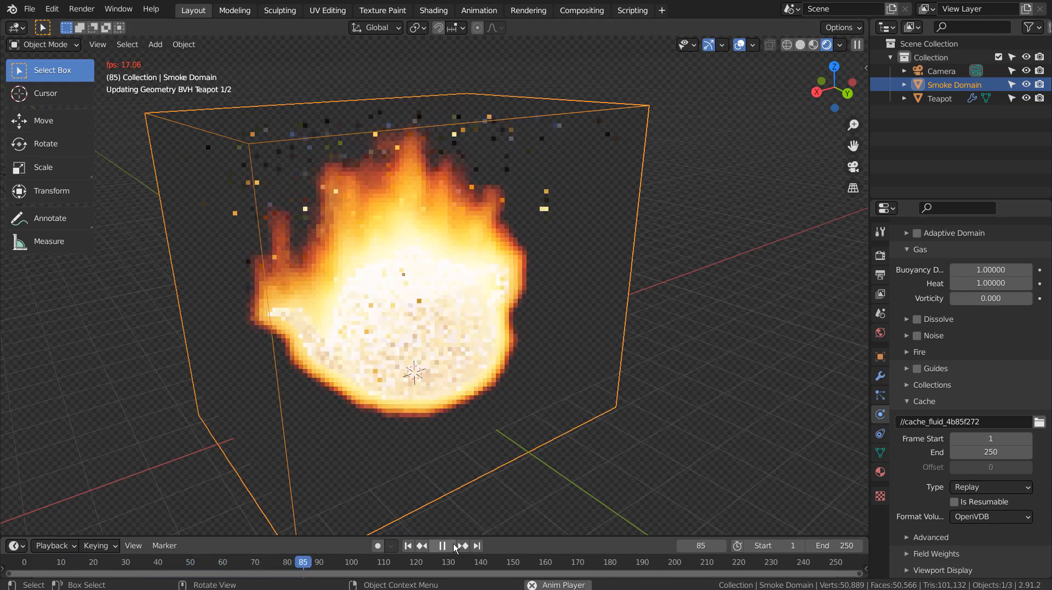
left_click(453, 544)
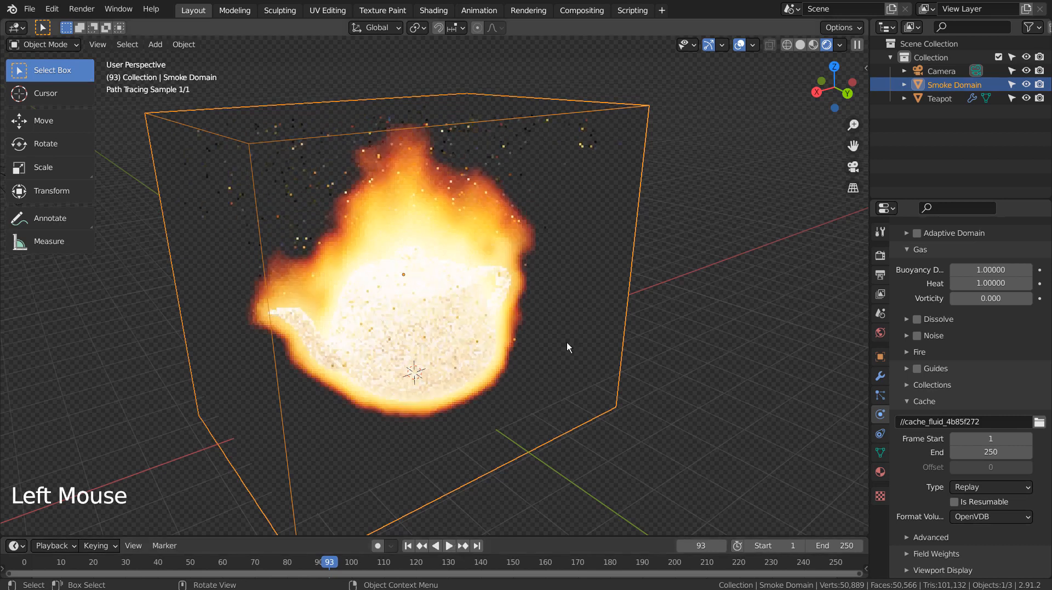
Align the camera to the current view and move it back to frame the burning teapot, checking the framing in Wireframe shading.
left_click(454, 303)
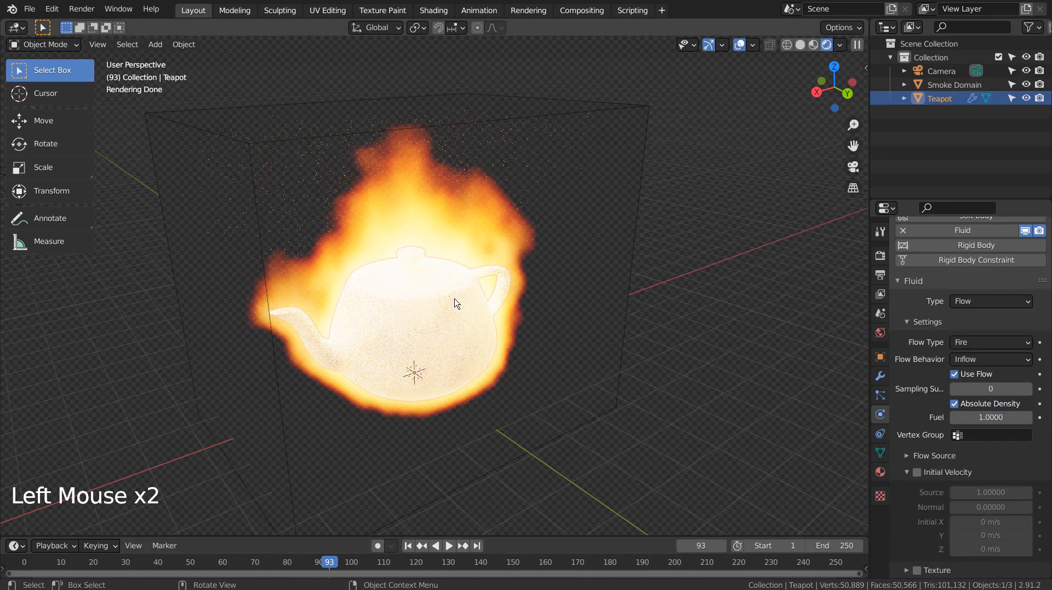
left_click(718, 292)
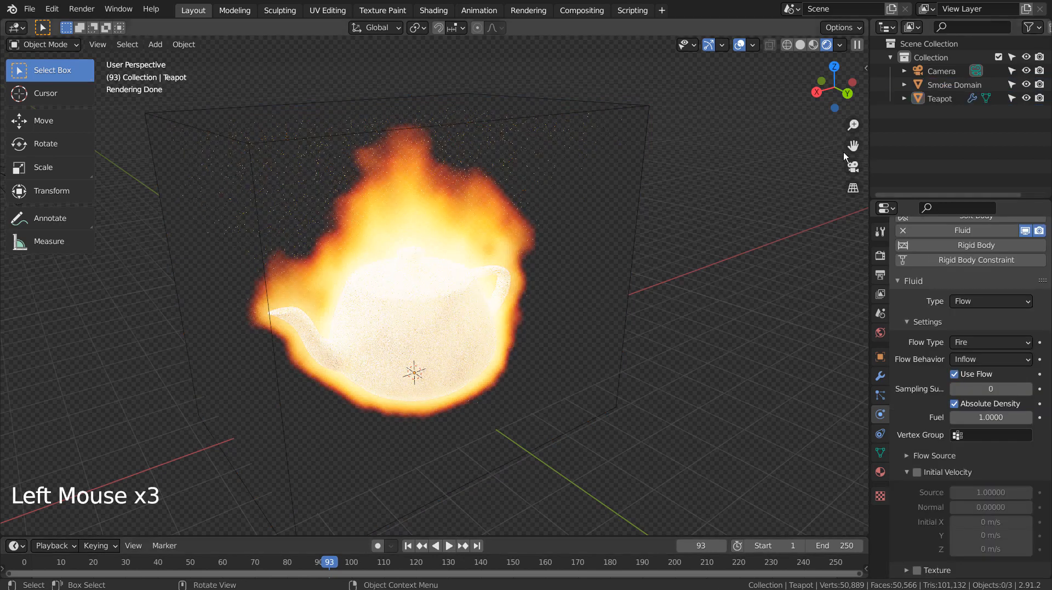
key("ctrl+alt+KP_0")
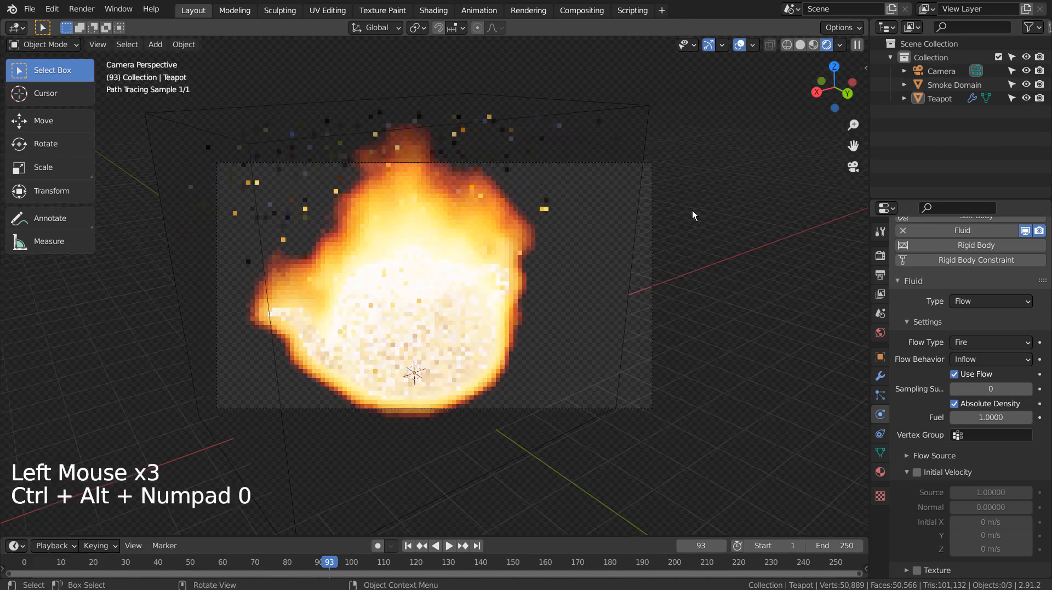
key("shift+grave")
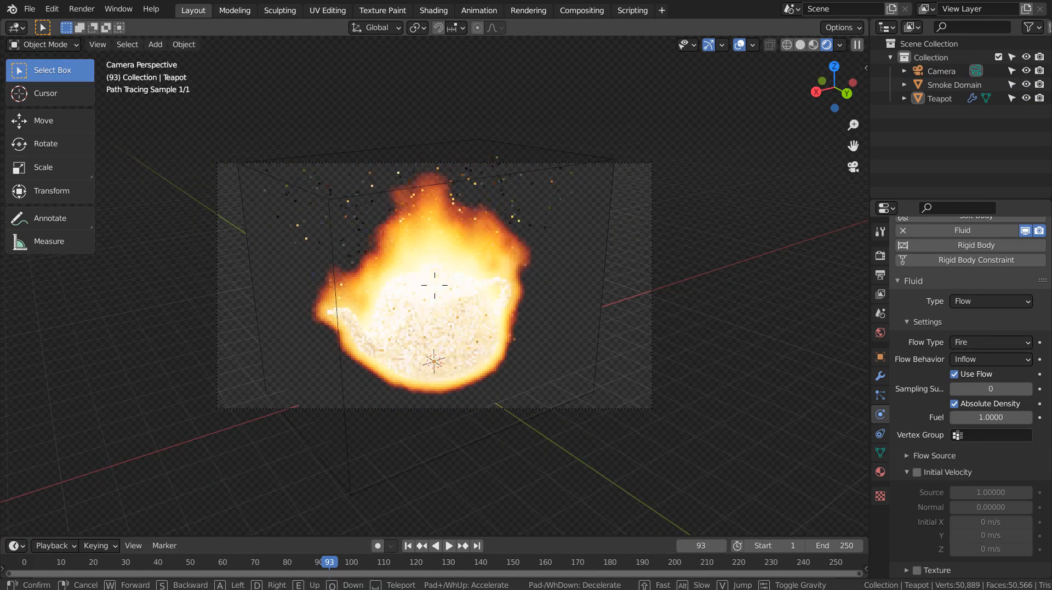
left_click(435, 284)
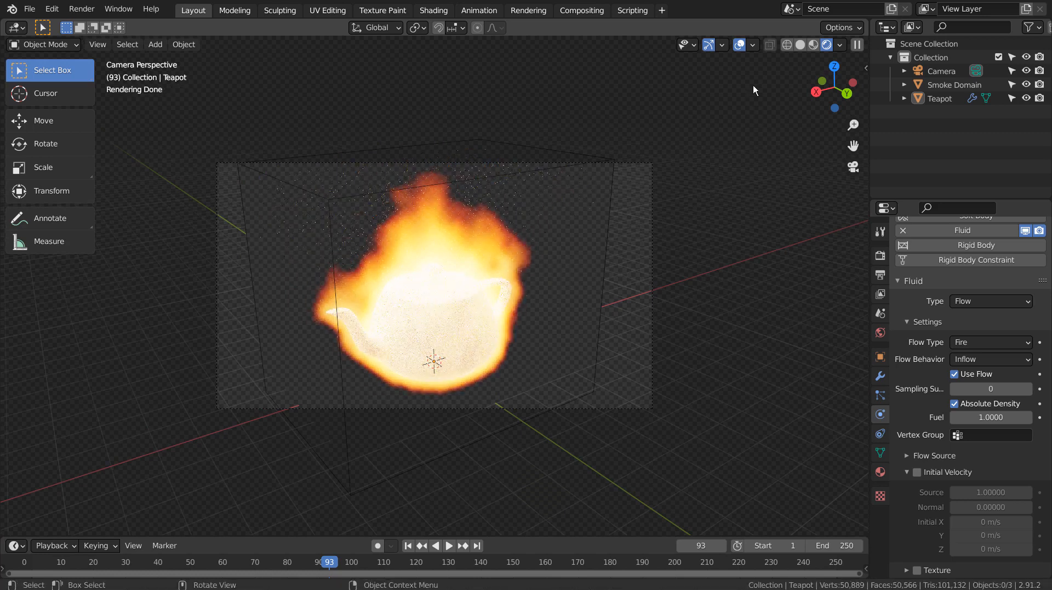
left_click(789, 44)
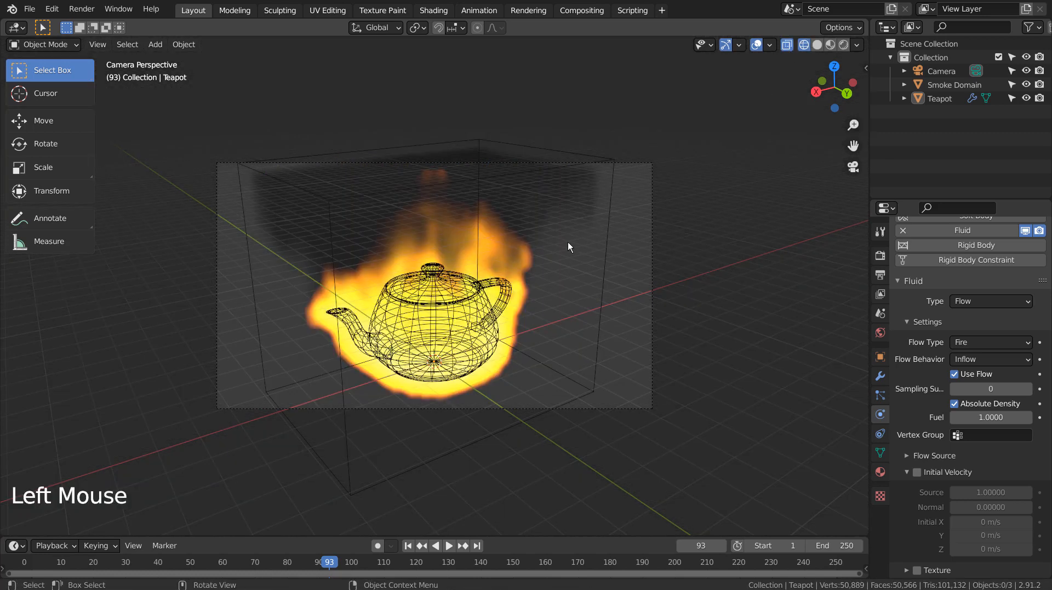
left_click(843, 45)
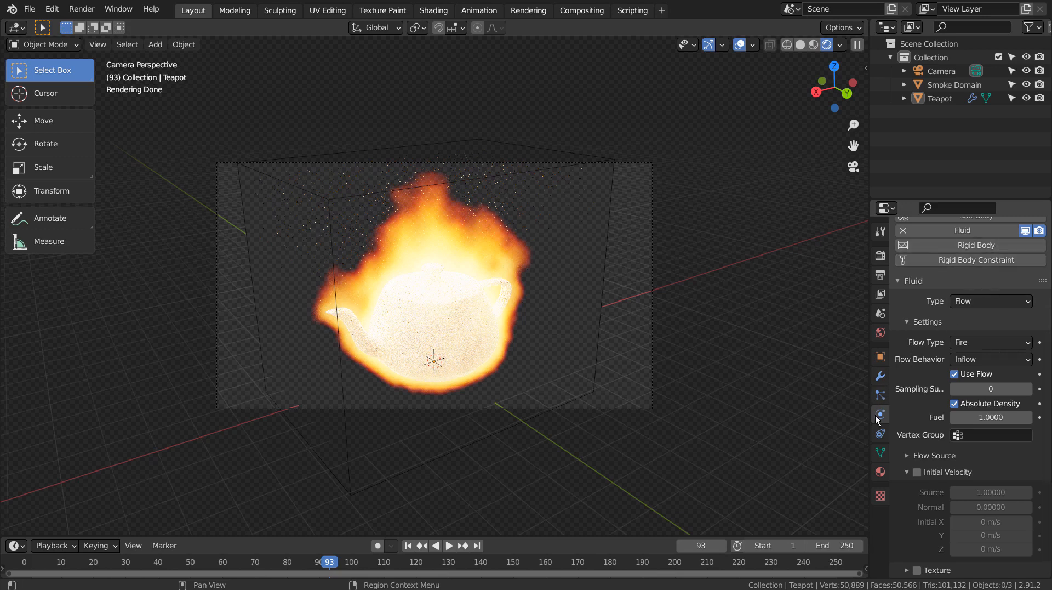
Set the final render samples to 32.
left_click(880, 255)
left_click(1000, 246)
type("32")
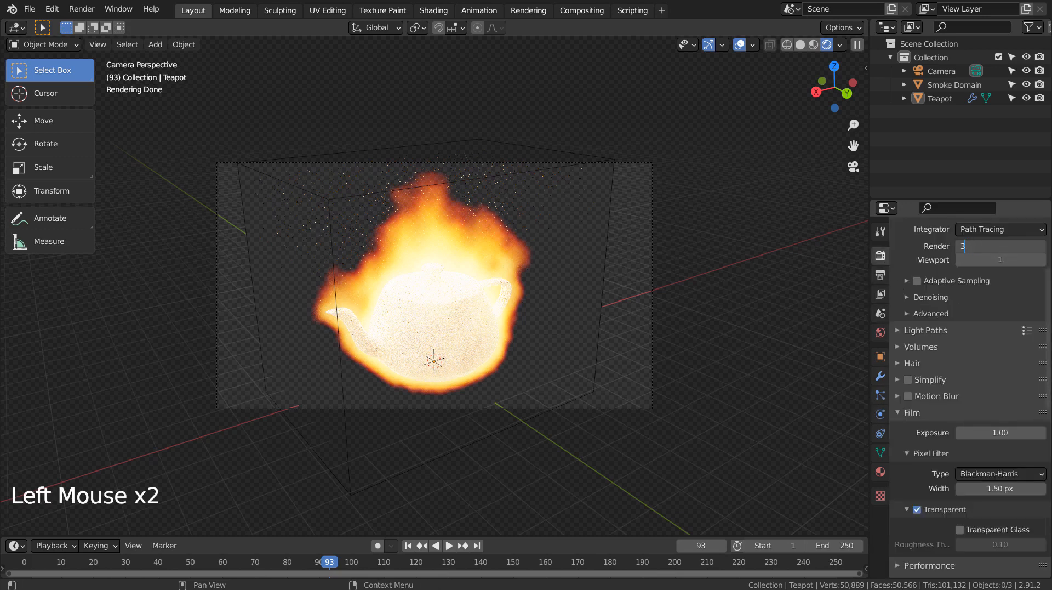
key("Return")
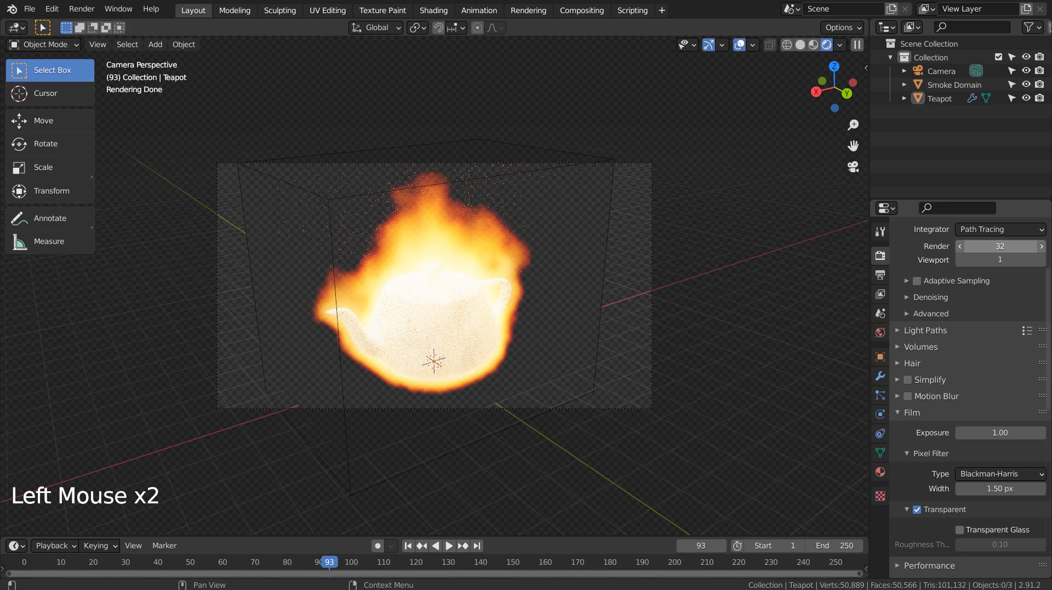
Lower the render samples to 16 and render the current frame with the viewport in Solid shading.
left_click(745, 375)
key("F12")
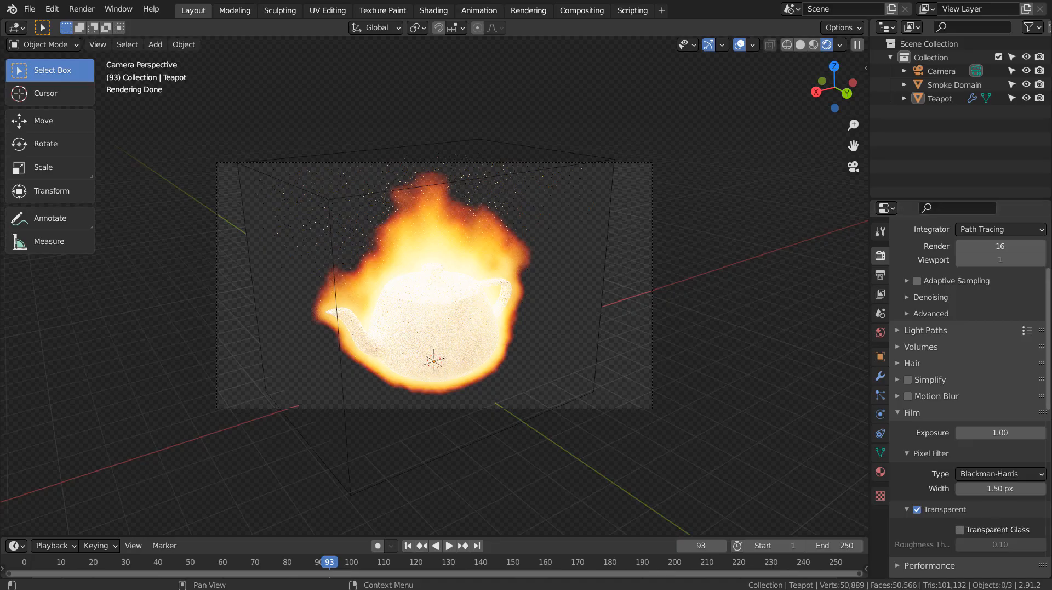
left_click(800, 45)
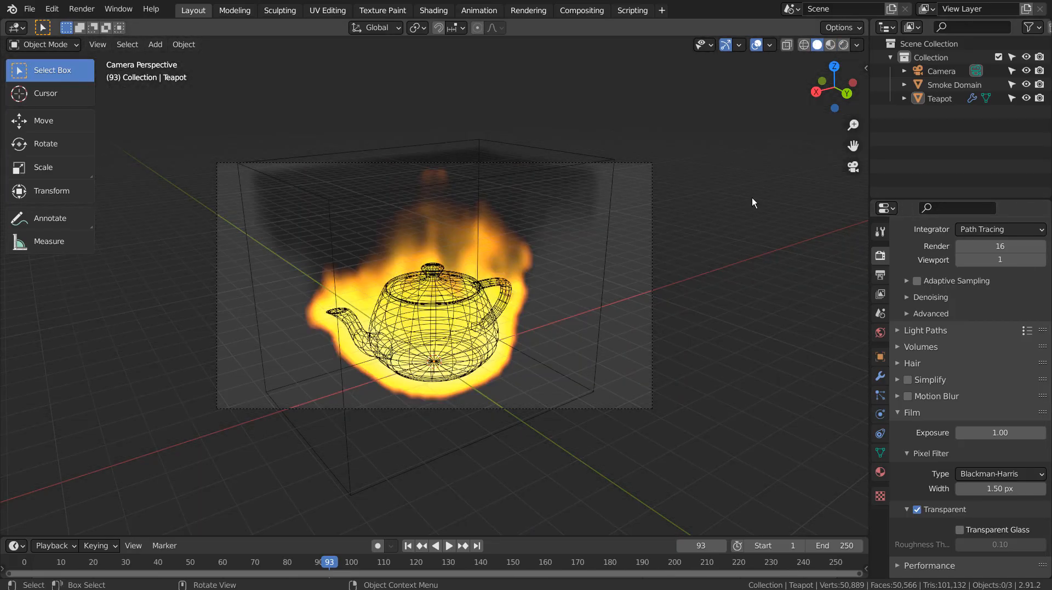
key("F12")
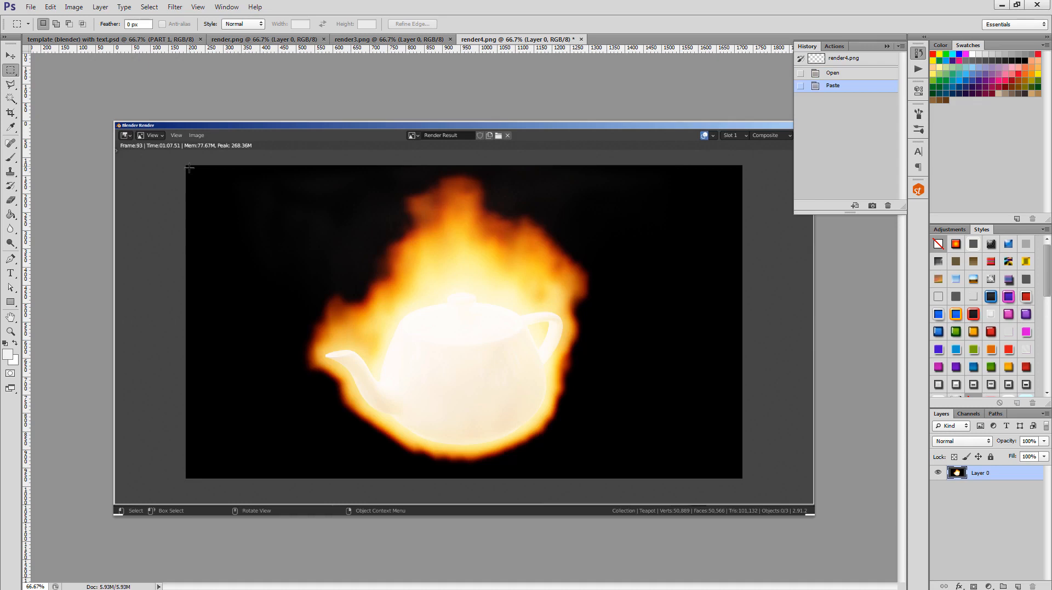
In Photoshop, select the rendered picture area in render4.png, stretch it with Free Transform to fill the whole canvas, and deselect it.
left_click_drag(190, 168, 738, 475)
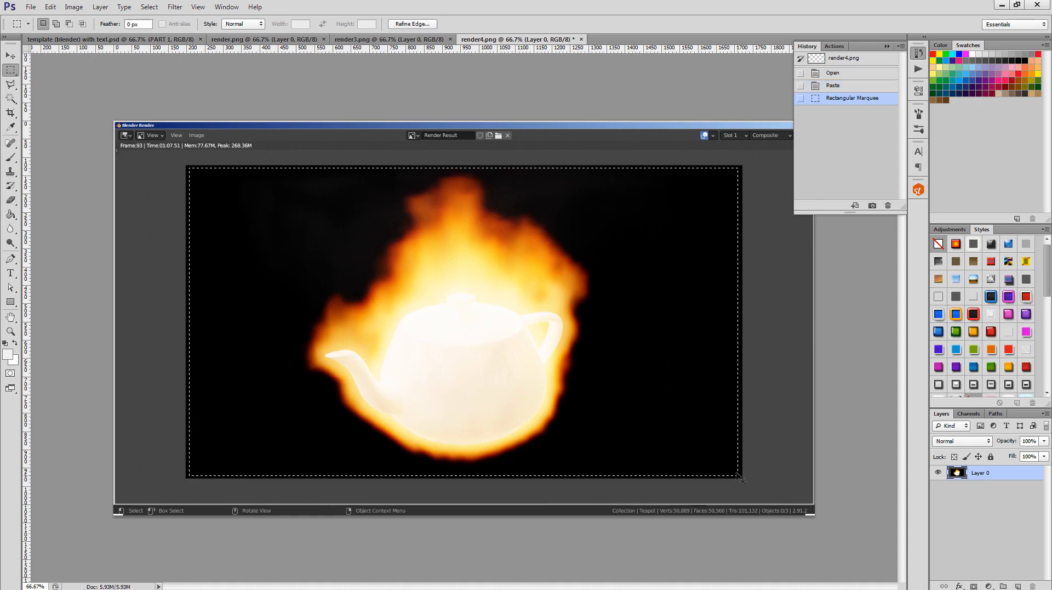
key("ctrl+t")
left_click_drag(743, 322, 820, 322)
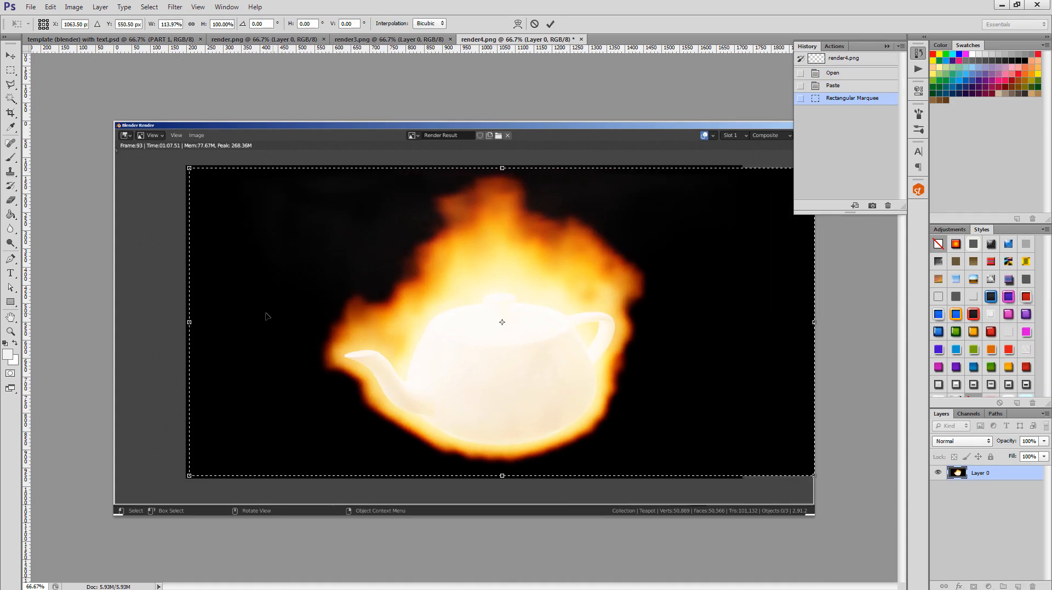
left_click_drag(189, 322, 114, 322)
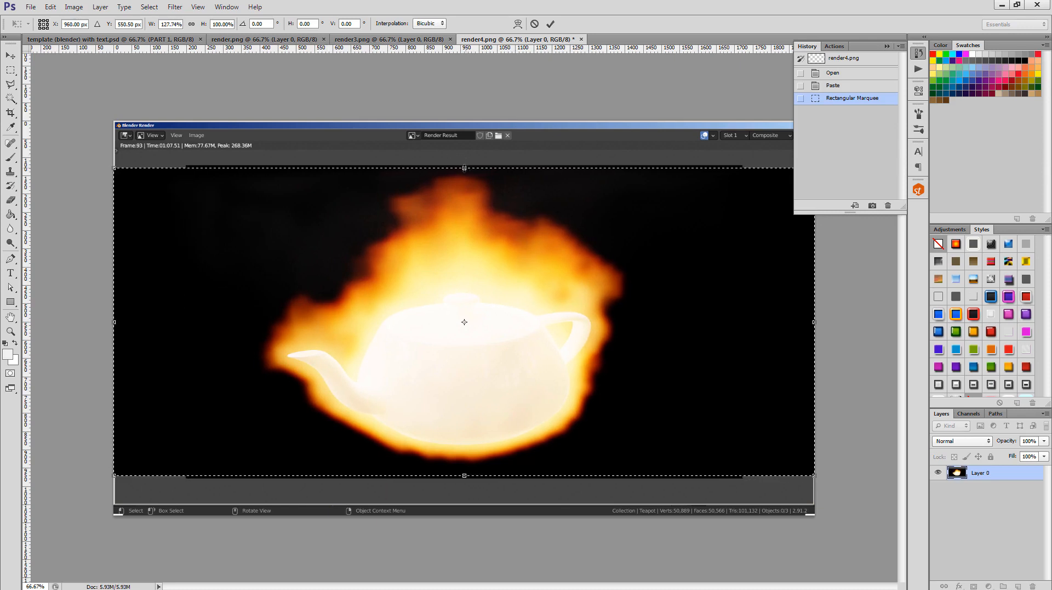
left_click_drag(468, 156, 464, 120)
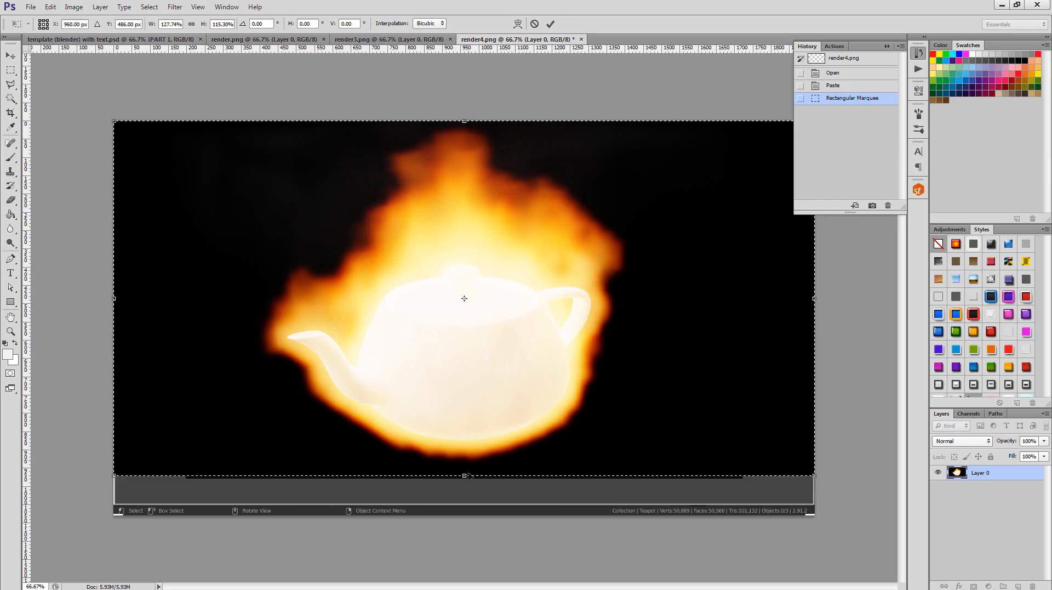
left_click_drag(465, 476, 465, 512)
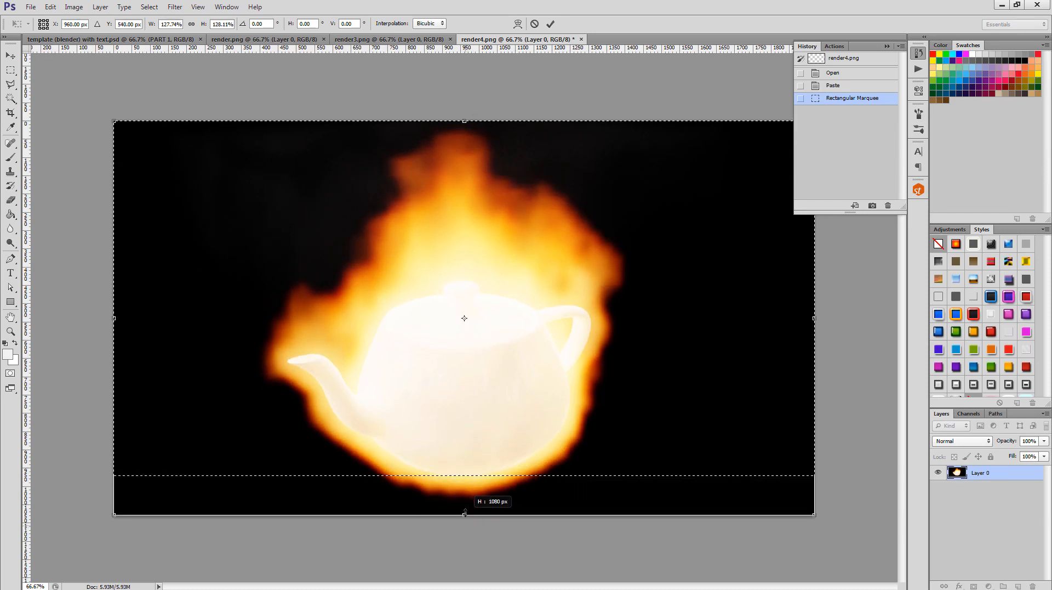
key("Return")
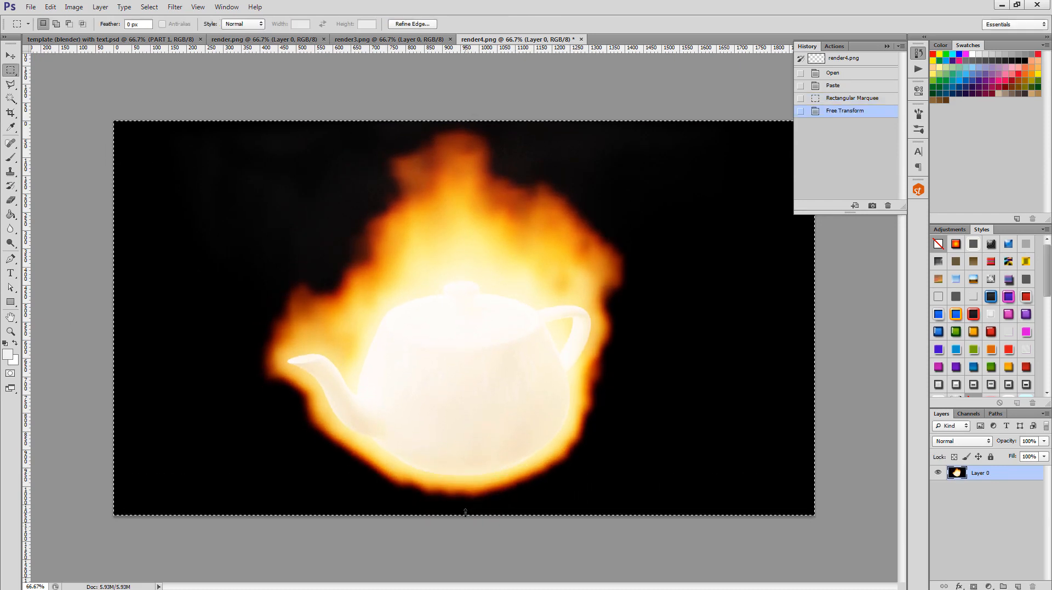
left_click(662, 534)
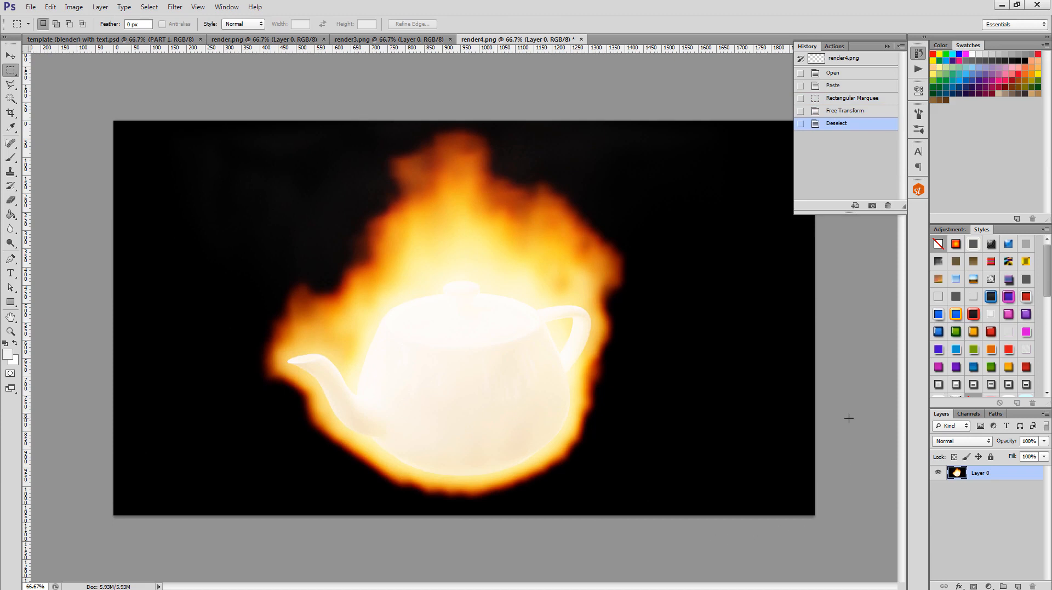